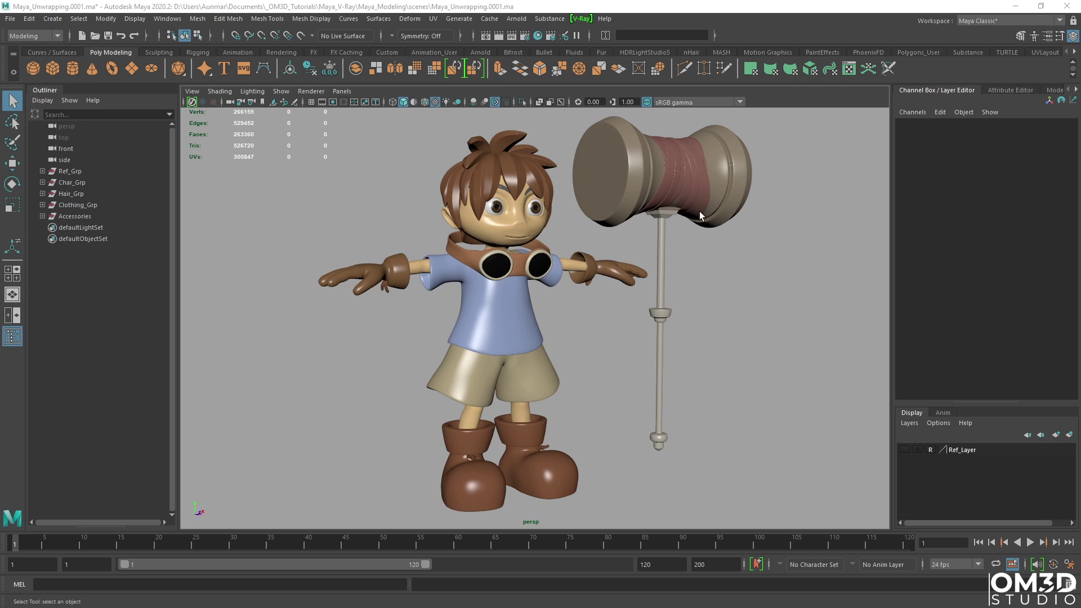
Hide the Char_Grp, Hair_Grp and Clothing_Grp groups so they do not obstruct the hammer.
left_click_drag(690, 301, 678, 297, "alt")
middle_click_drag(678, 297, 626, 315, "alt")
scroll(622, 329, "up", 2)
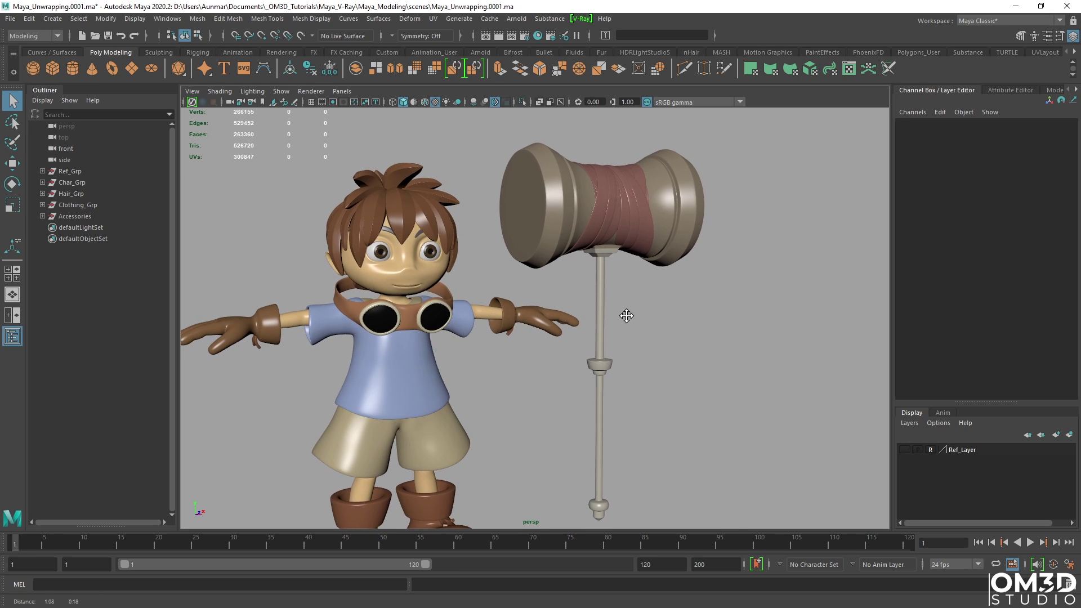
left_click(84, 182)
left_click(80, 204, "shift")
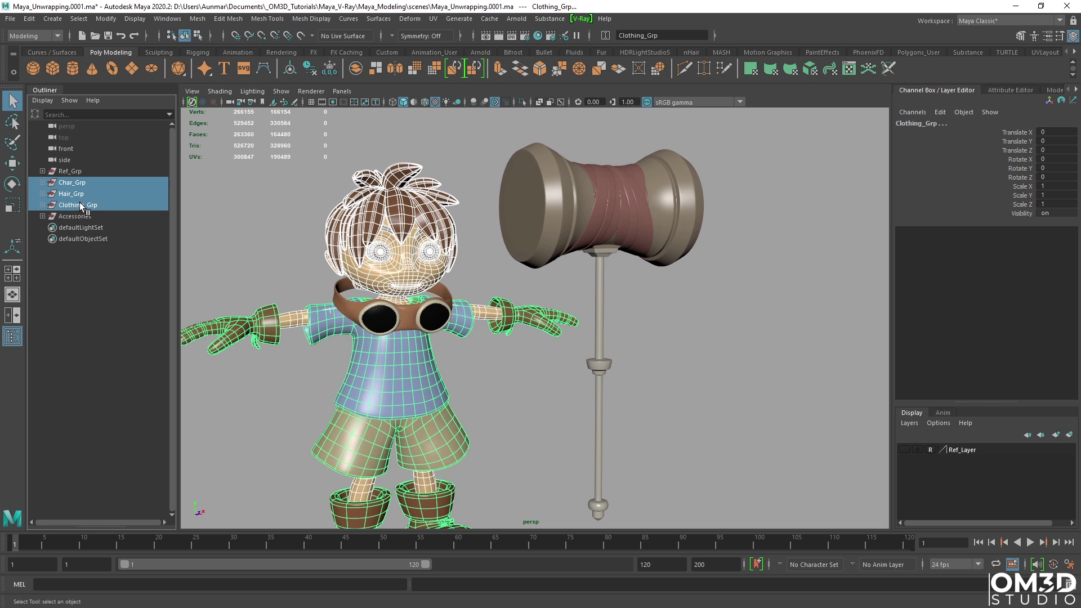
key("ctrl+h")
Select the hammer head mesh, frame it, and open its UVs in the UV Editor.
left_click_drag(423, 248, 499, 262, "alt")
left_click(499, 262)
key("f")
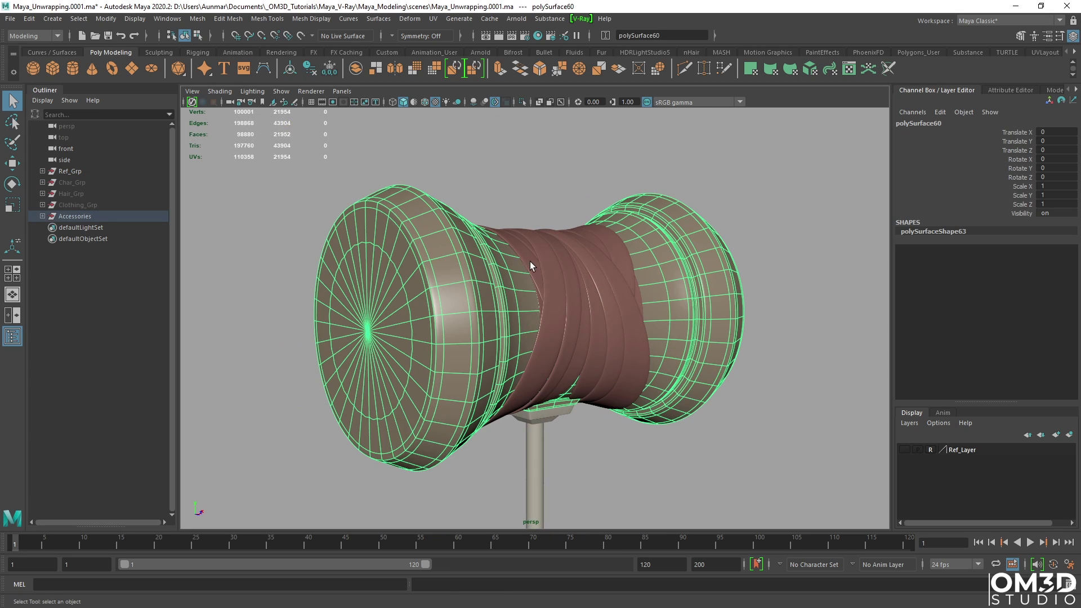
scroll(626, 307, "down", 1)
middle_click_drag(626, 308, 612, 241, "alt")
left_click_drag(612, 241, 521, 205, "alt")
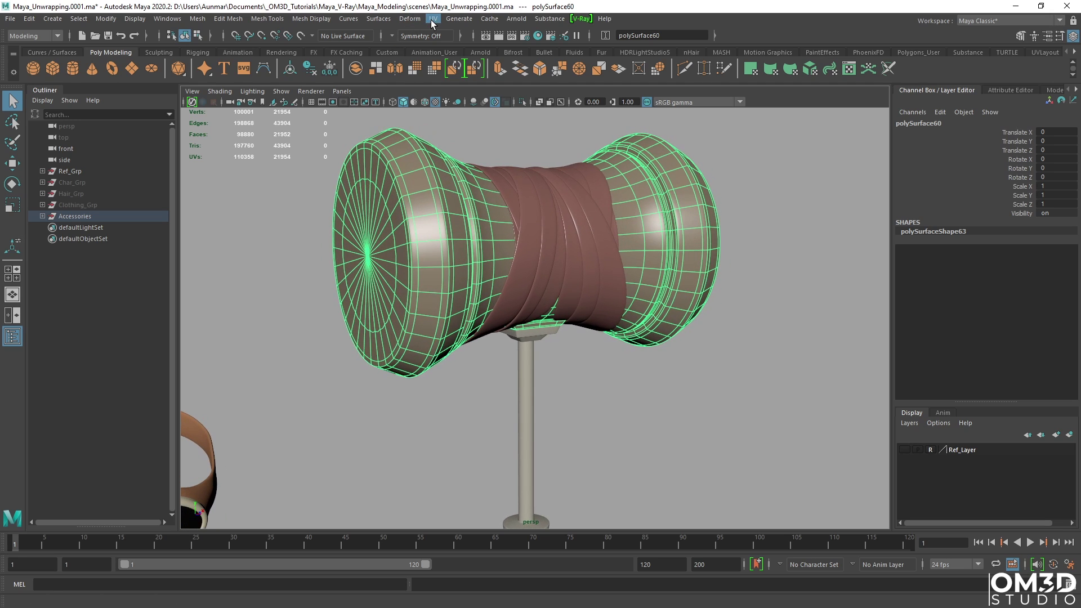
left_click(433, 21)
left_click(453, 38)
mouse_move(558, 133)
left_mouse_down()
mouse_move(536, 125)
mouse_move(550, 126)
left_mouse_up()
middle_click_drag(350, 303, 412, 306, "alt")
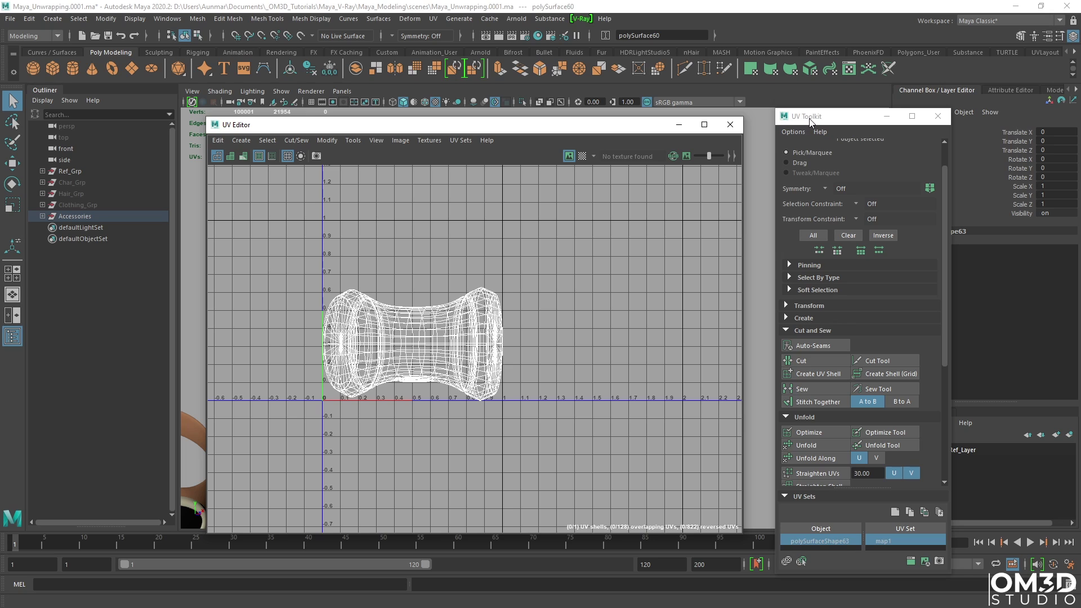
Dock the UV Toolkit and UV Editor together beside the perspective viewport and enlarge the viewport's share of the space.
left_click_drag(807, 122, 731, 155)
left_click_drag(405, 134, 448, 105)
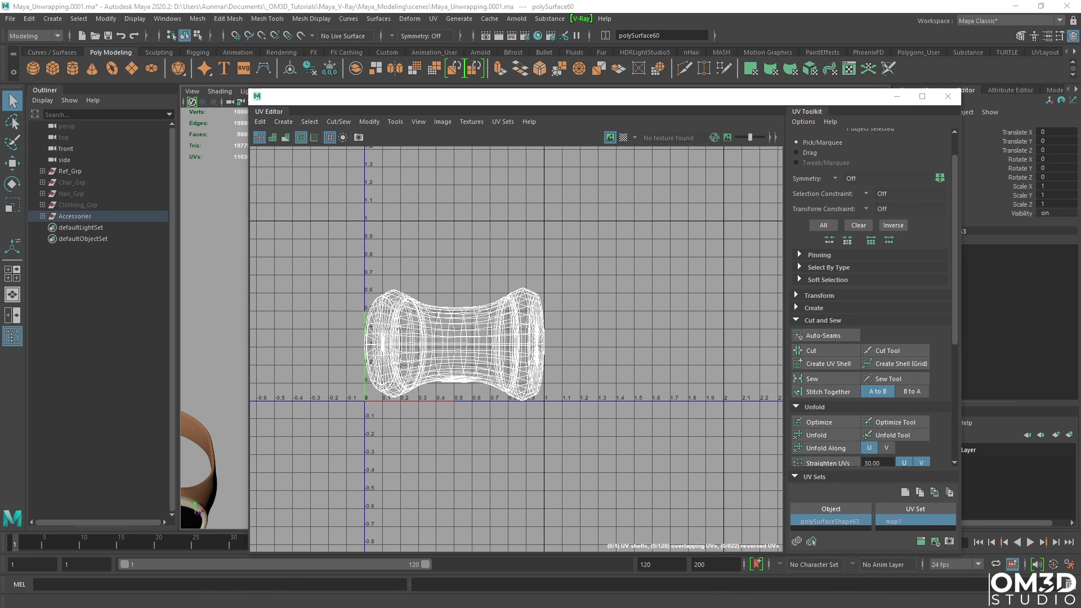
left_click_drag(307, 98, 176, 116)
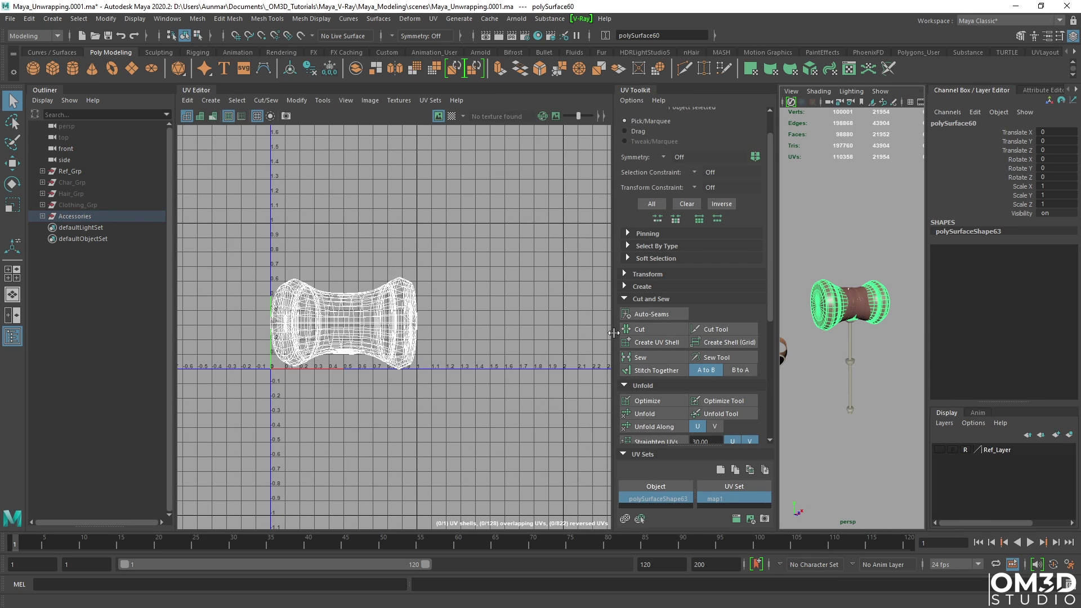
left_click_drag(612, 333, 515, 334)
left_click_drag(775, 339, 671, 339)
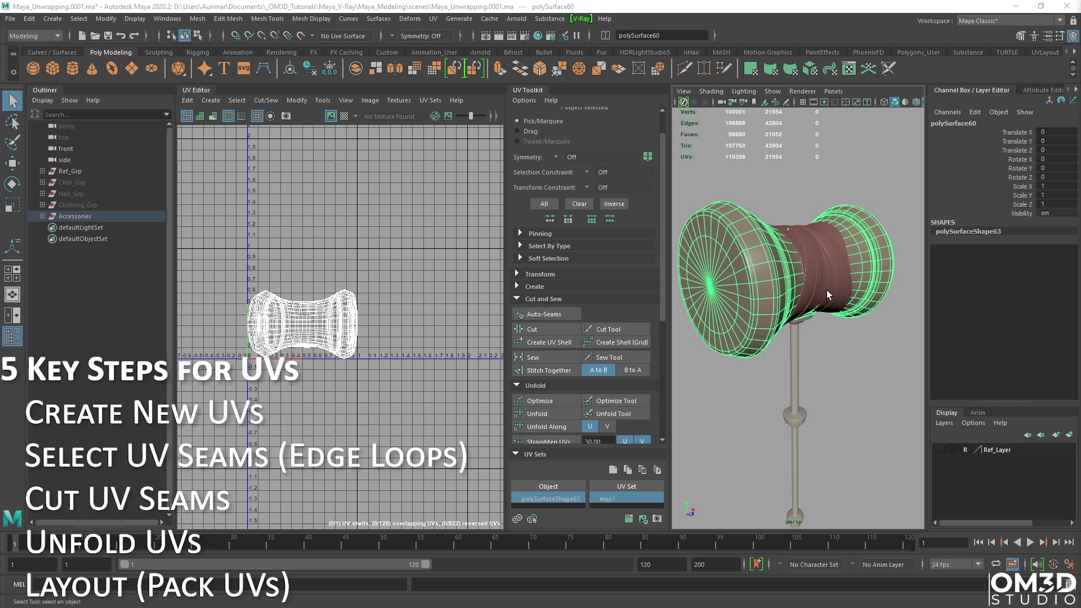
Delete the existing UVs of the hammer head.
left_click_drag(828, 294, 805, 321, "alt")
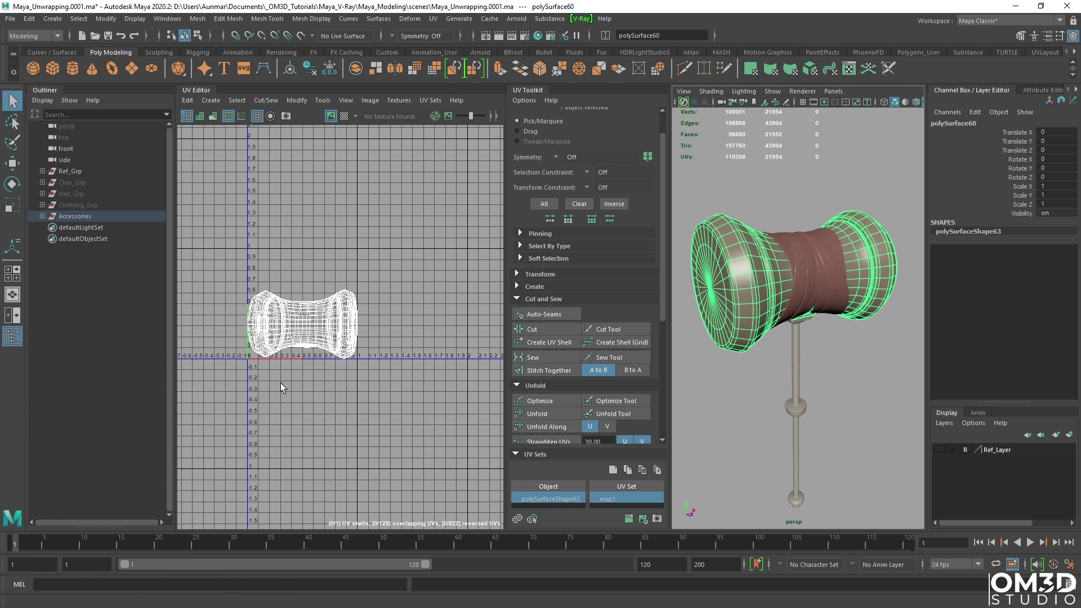
left_click(188, 101)
left_click(208, 142)
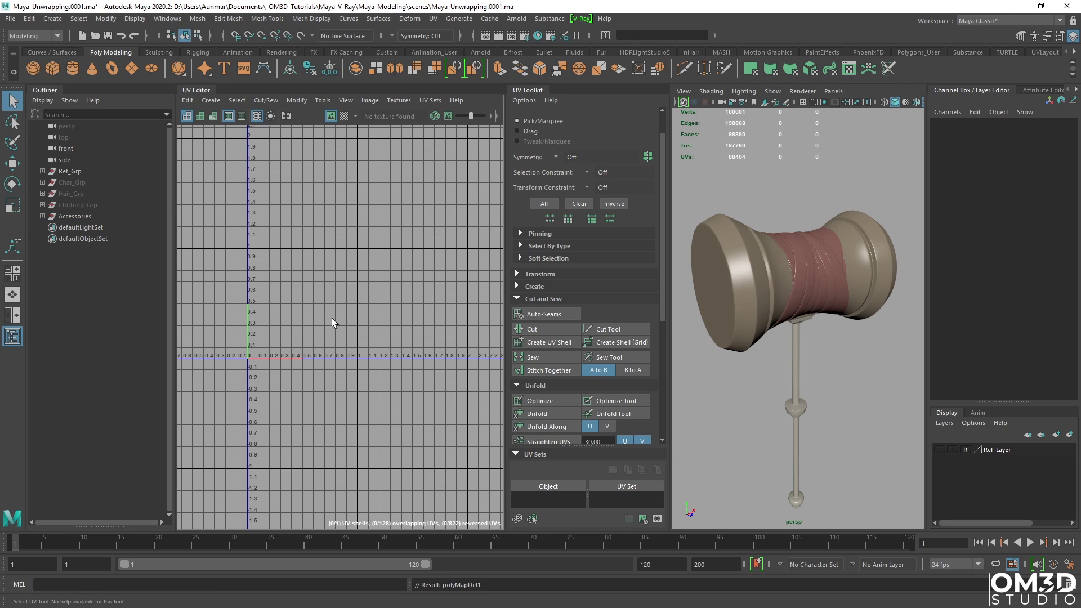
Create a camera-based UV projection for the hammer head and return to object selection mode.
scroll(345, 309, "down", 3)
middle_click_drag(318, 286, 330, 299, "alt")
middle_click_drag(357, 338, 343, 317, "alt")
scroll(343, 322, "up", 4)
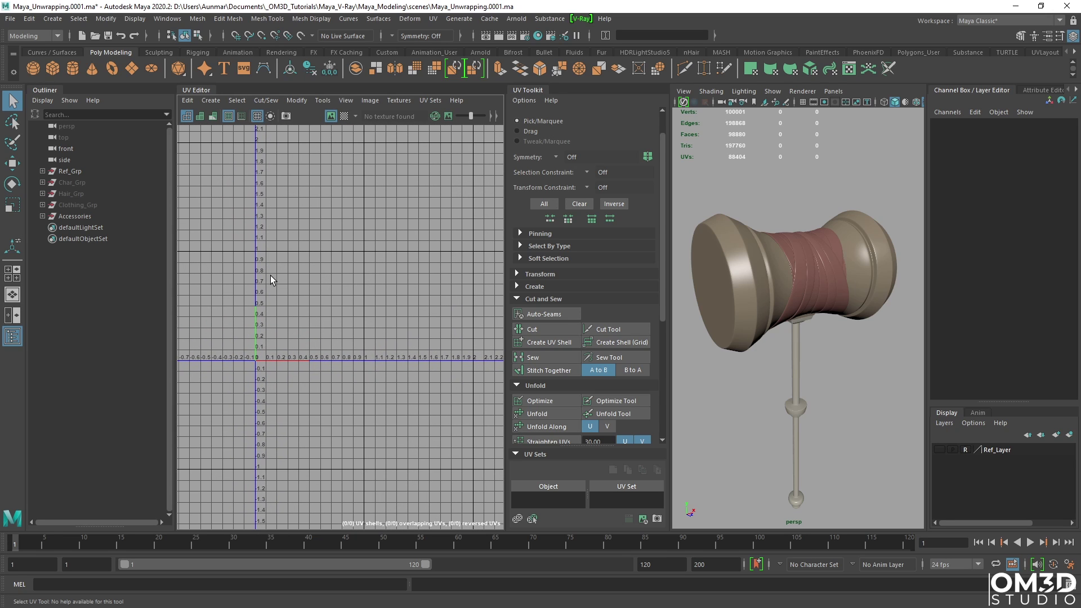
left_click_drag(845, 332, 743, 291, "alt")
left_click(743, 291)
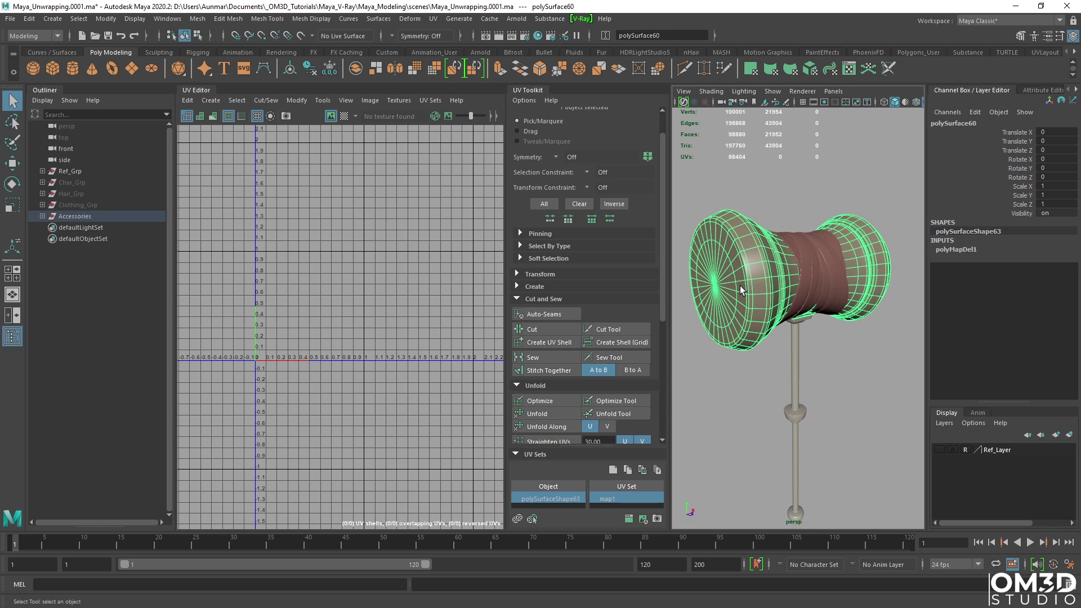
left_click(209, 101)
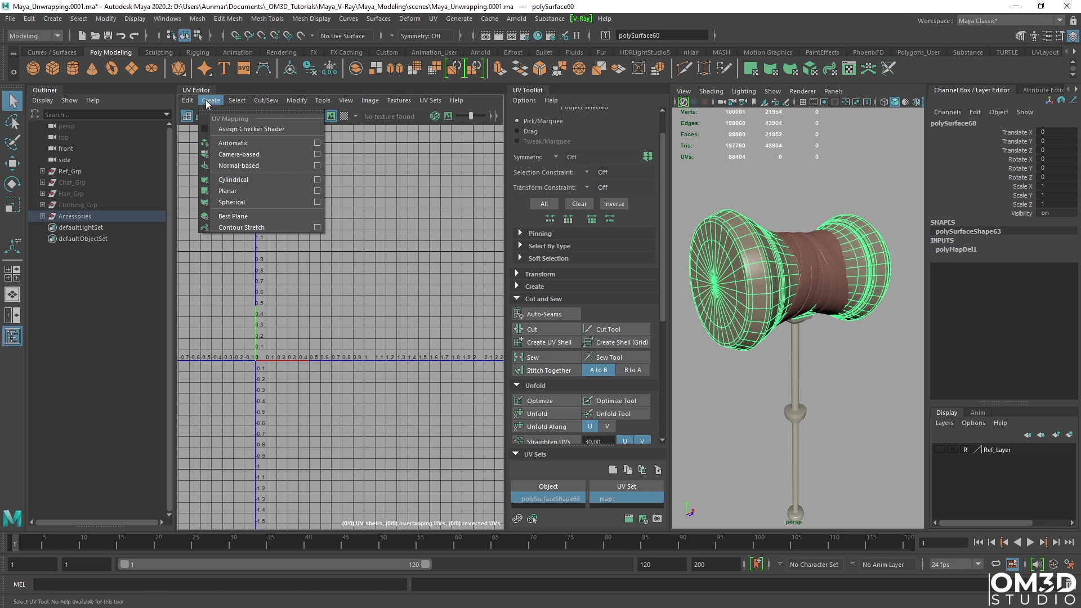
left_click(234, 155)
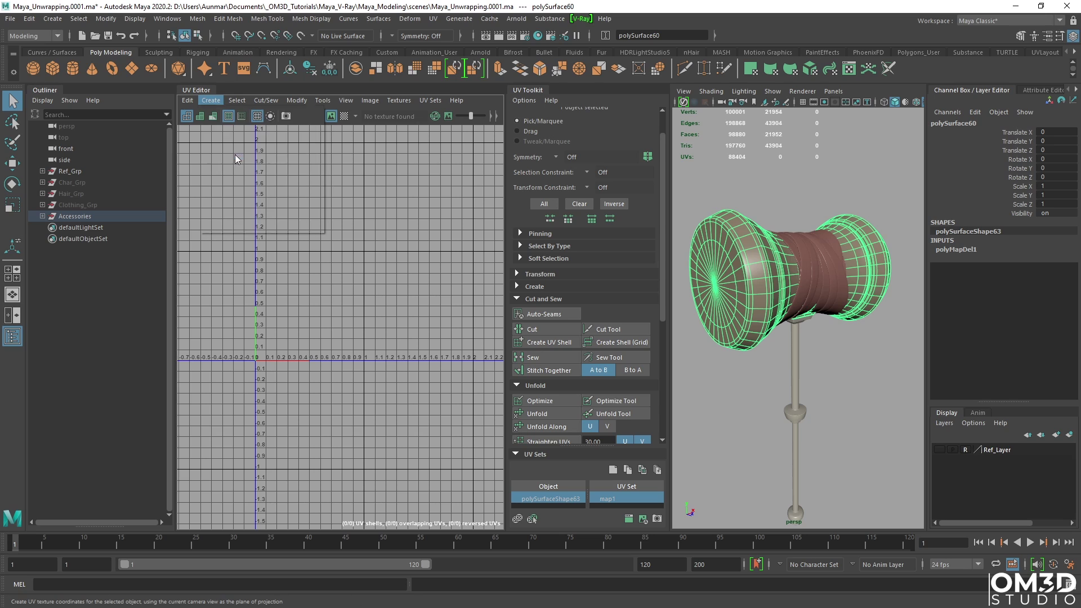
scroll(341, 332, "up", 3)
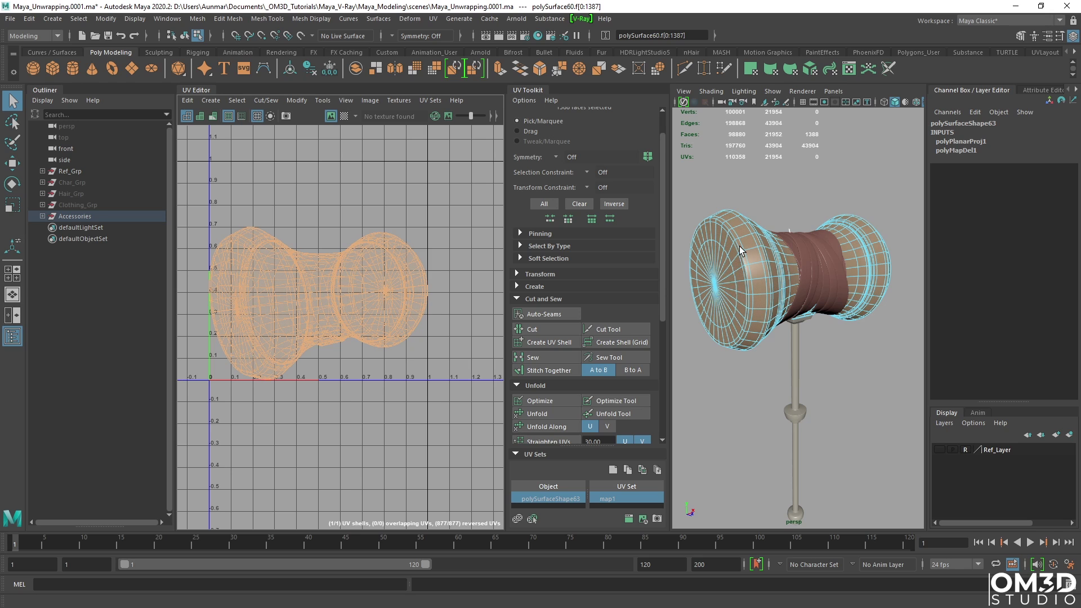
right_click_drag(742, 246, 743, 211)
Turn off smooth preview on the hammer head and isolate it in the viewport.
left_click_drag(749, 270, 761, 292, "alt")
left_click_drag(846, 381, 828, 373, "alt")
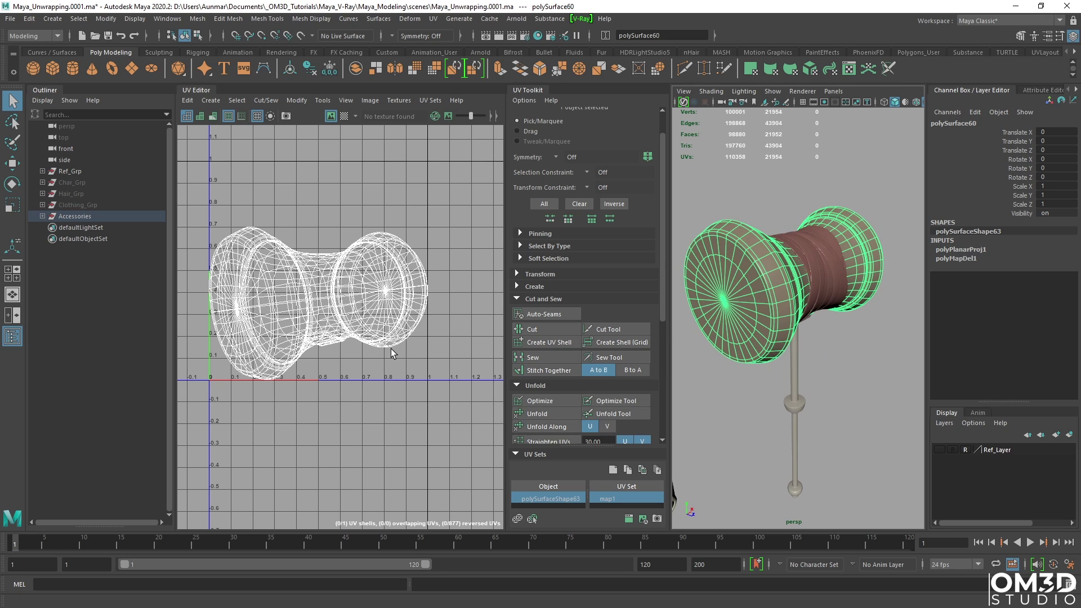
key("1")
key("ctrl+1")
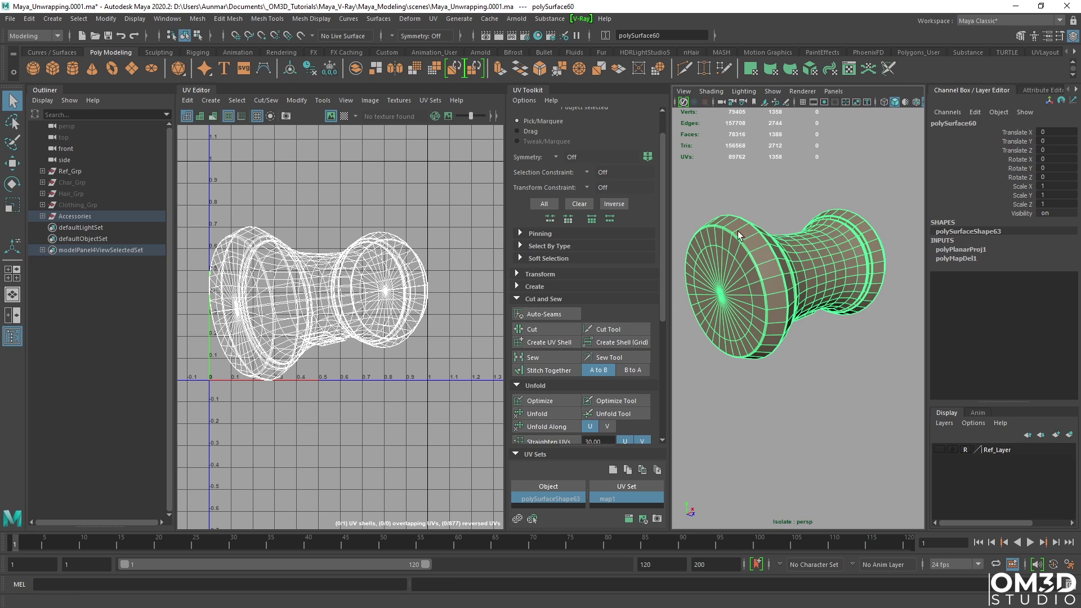
Switch to edge selection and select an edge loop in the rim bevel of the hammer head's near striking face.
left_click_drag(760, 311, 804, 299, "alt")
right_click_drag(804, 299, 844, 315, "alt")
left_click_drag(844, 315, 830, 296, "alt")
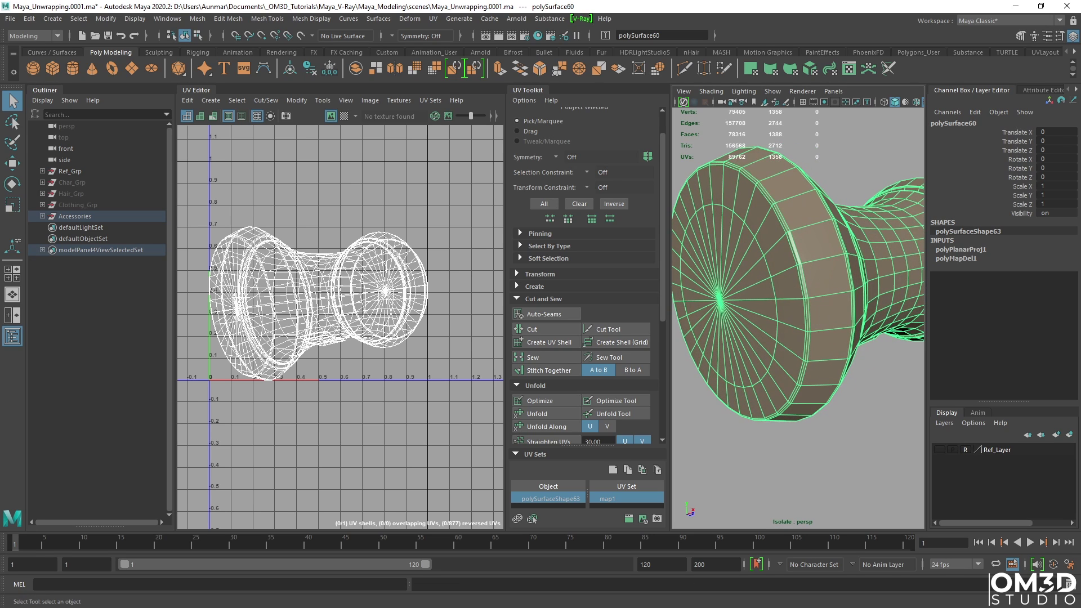
left_click_drag(738, 345, 748, 315, "alt")
mouse_move(780, 264)
right_mouse_down()
mouse_move(779, 237)
mouse_move(784, 270)
right_mouse_up()
left_click(755, 239)
mouse_move(784, 271)
left_mouse_down("alt")
mouse_move(798, 265)
mouse_move(789, 273)
left_mouse_up("alt")
left_click(758, 263)
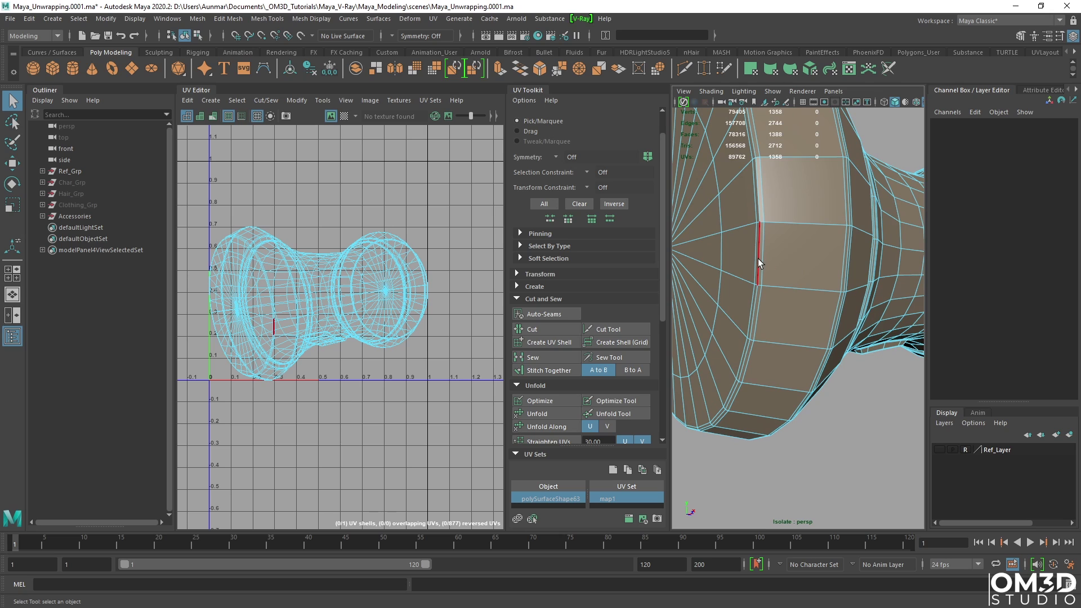
double_click(759, 262)
Examine the bevel edge loops along the rim and side of the hammer head for suitable seam locations.
right_click_drag(766, 260, 749, 214, "alt")
left_click_drag(749, 214, 791, 253, "alt")
right_click_drag(791, 253, 807, 320, "alt")
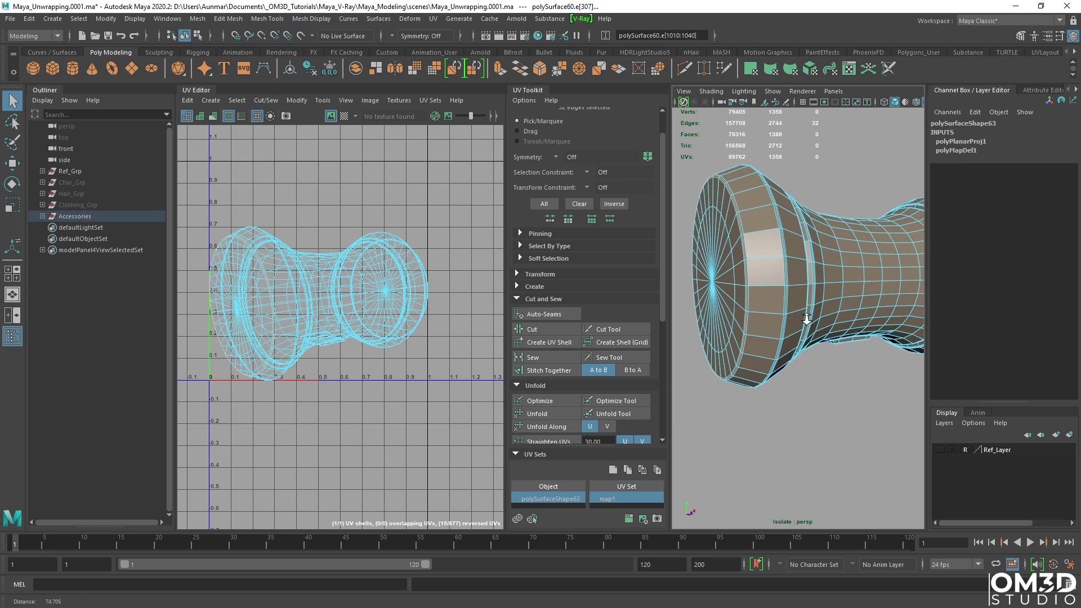
left_click_drag(807, 320, 742, 316, "alt")
right_click_drag(742, 316, 774, 321, "alt")
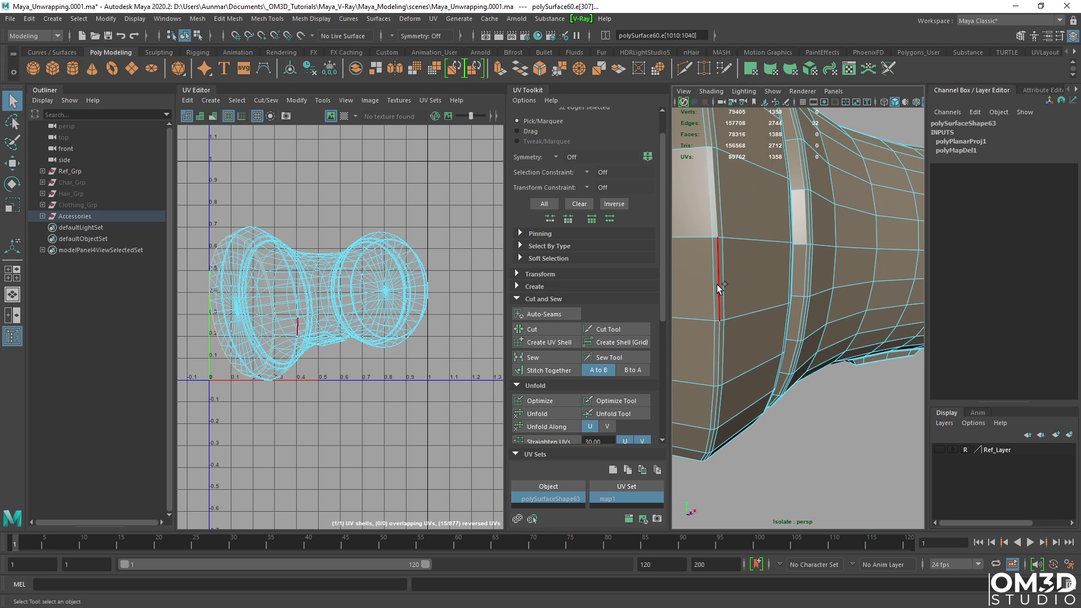
left_click(886, 307)
left_click_drag(784, 442, 823, 376, "alt")
right_click_drag(831, 308, 821, 297, "alt")
left_click_drag(808, 338, 802, 343, "alt")
right_click_drag(792, 278, 791, 299, "alt")
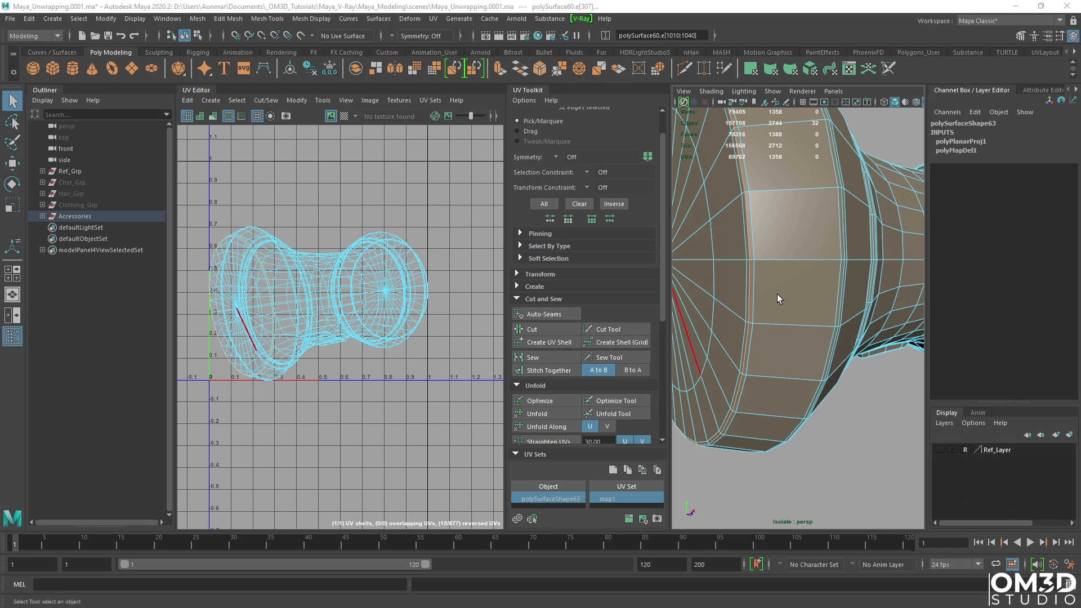
Replace the edge selection with the neighbouring bevel loop encircling the hammer head's near striking face.
left_click_drag(776, 294, 805, 248, "alt")
right_click_drag(806, 242, 804, 251, "alt")
double_click(805, 241)
key("a")
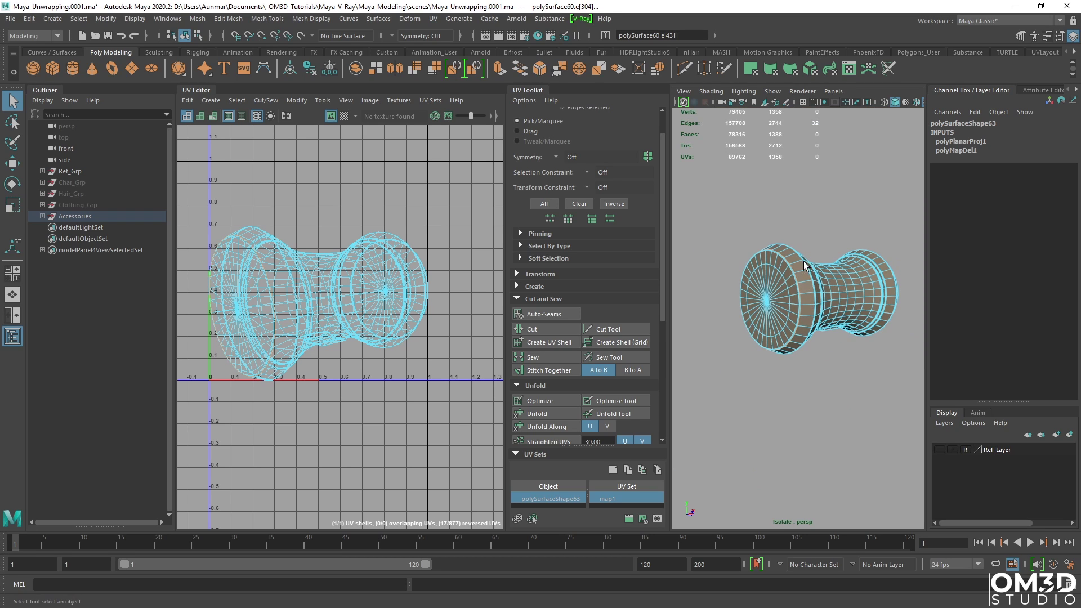
scroll(805, 263, "up", 4)
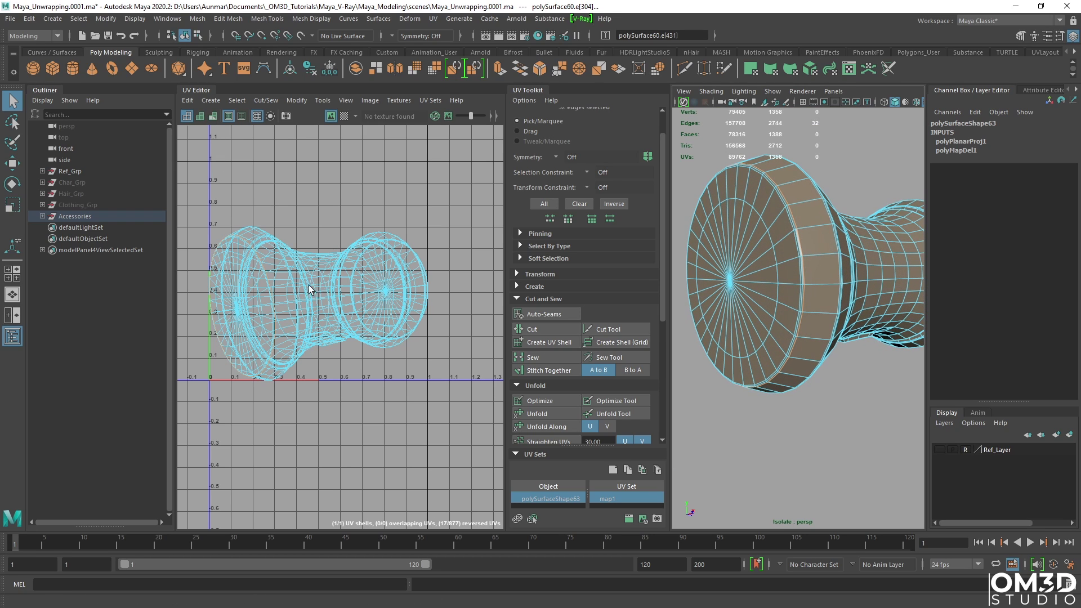
Collapse the UV Toolkit's operation sections and expand Unfold and Cut and Sew again.
left_click(516, 298)
left_click(516, 311)
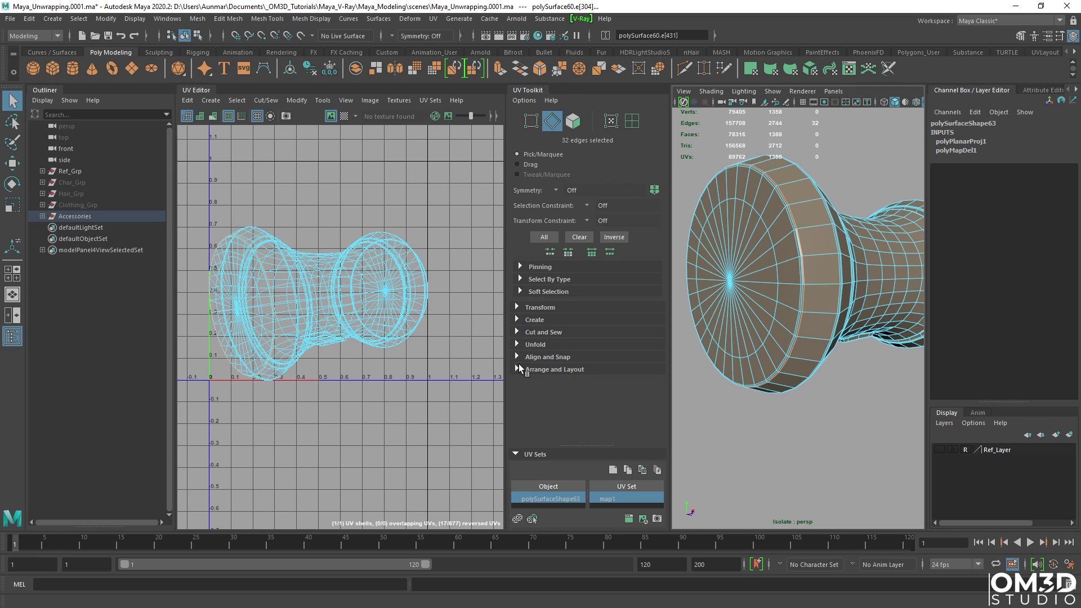
scroll(518, 365, "up", 1)
left_click(517, 344)
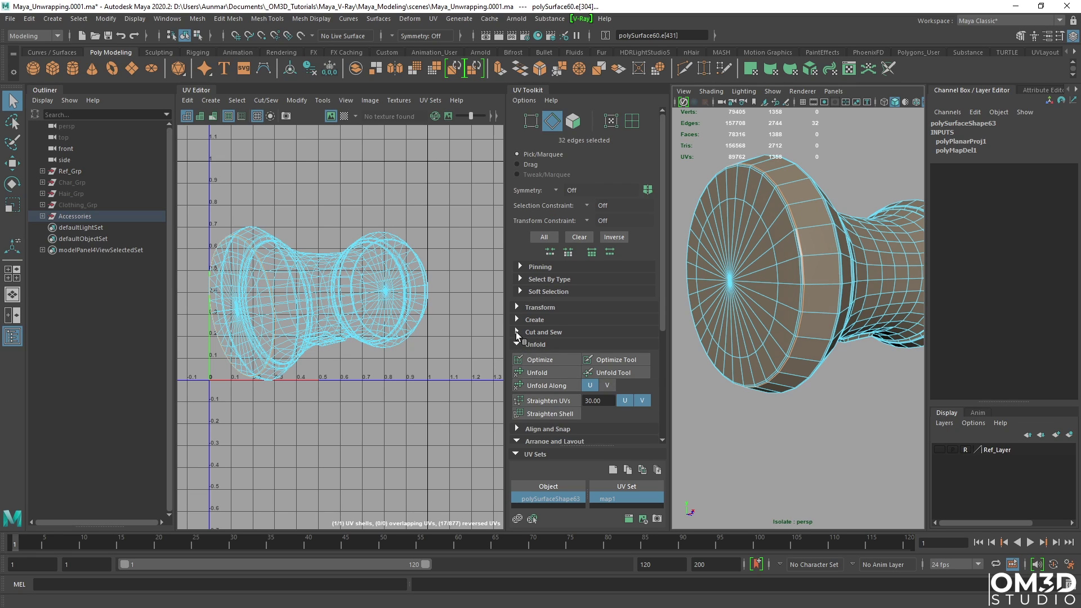
left_click(517, 332)
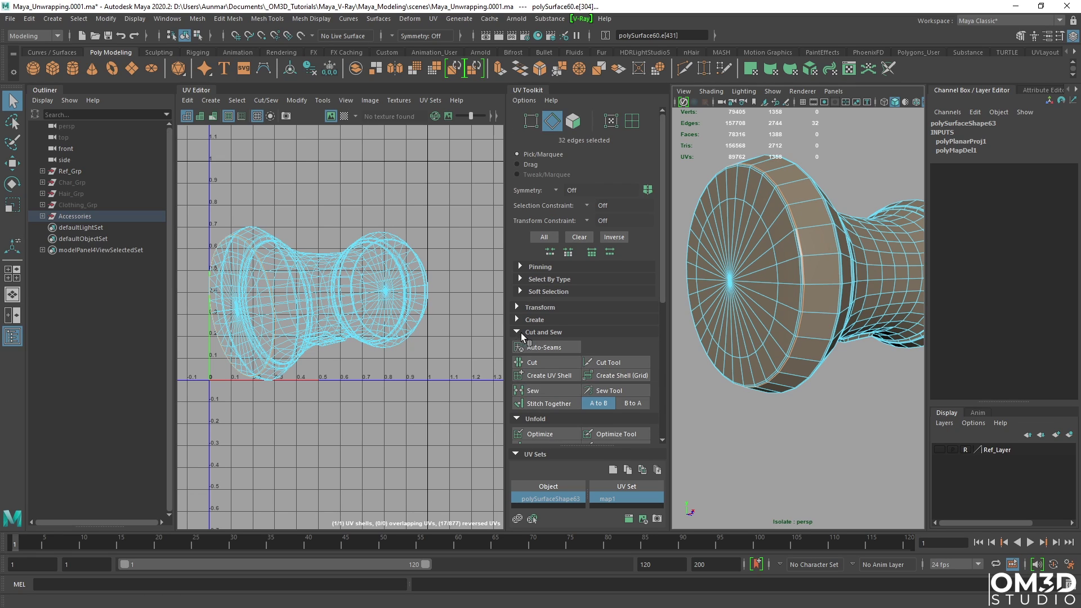
Cut the UVs along the selected rim loop and move the main body shell away from the striking-face shell.
left_click(533, 367)
middle_click_drag(222, 252, 267, 252, "alt")
right_click(299, 260)
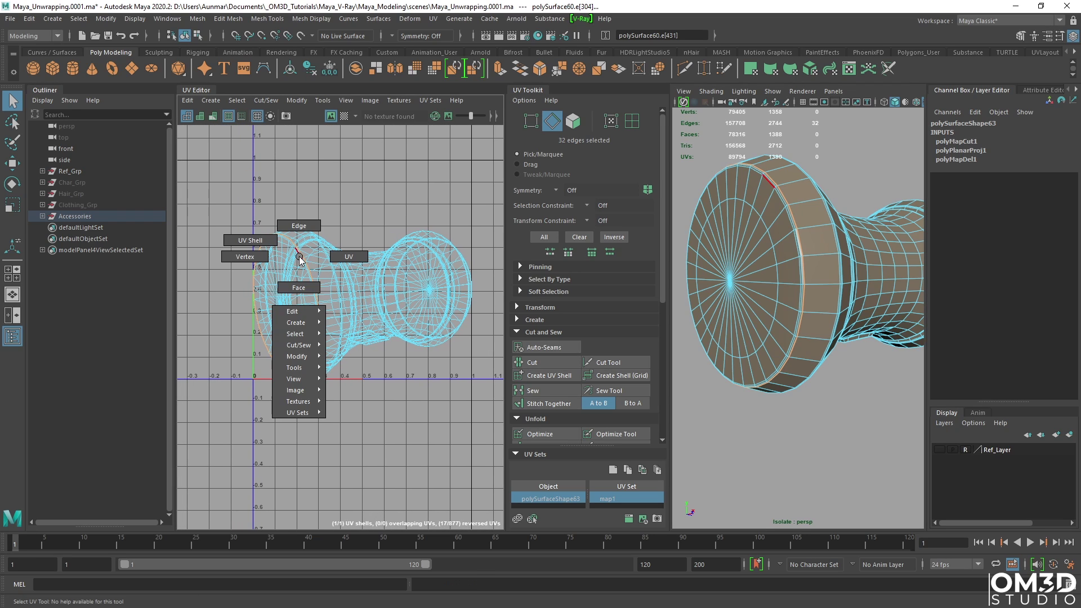
right_click_drag(300, 260, 346, 256)
double_click(284, 292)
key("w")
left_click_drag(364, 298, 447, 269)
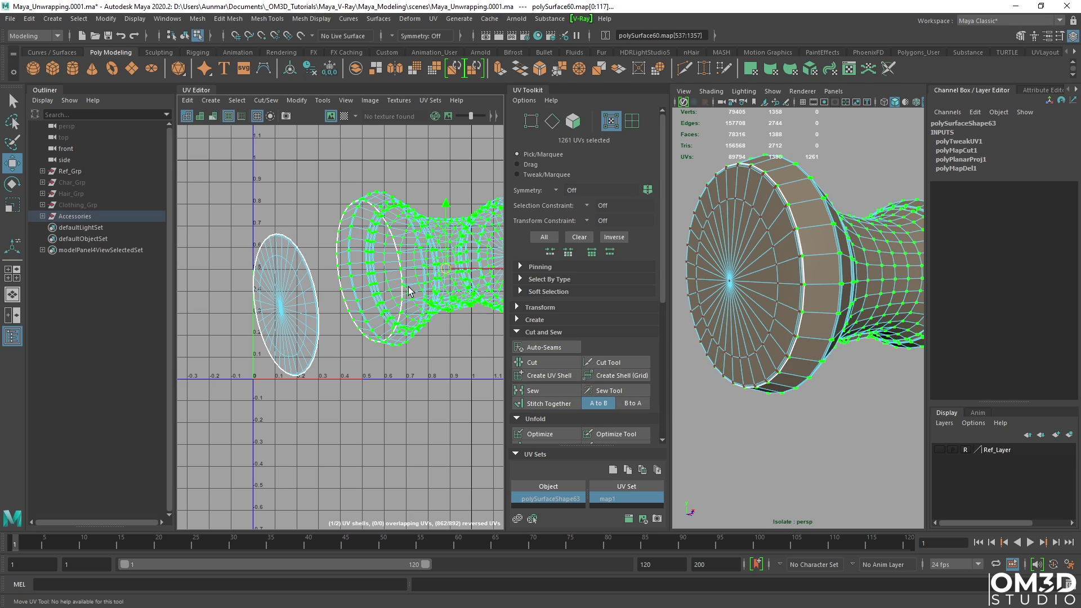
Unfold the UV shell of the separated striking face.
double_click(299, 274)
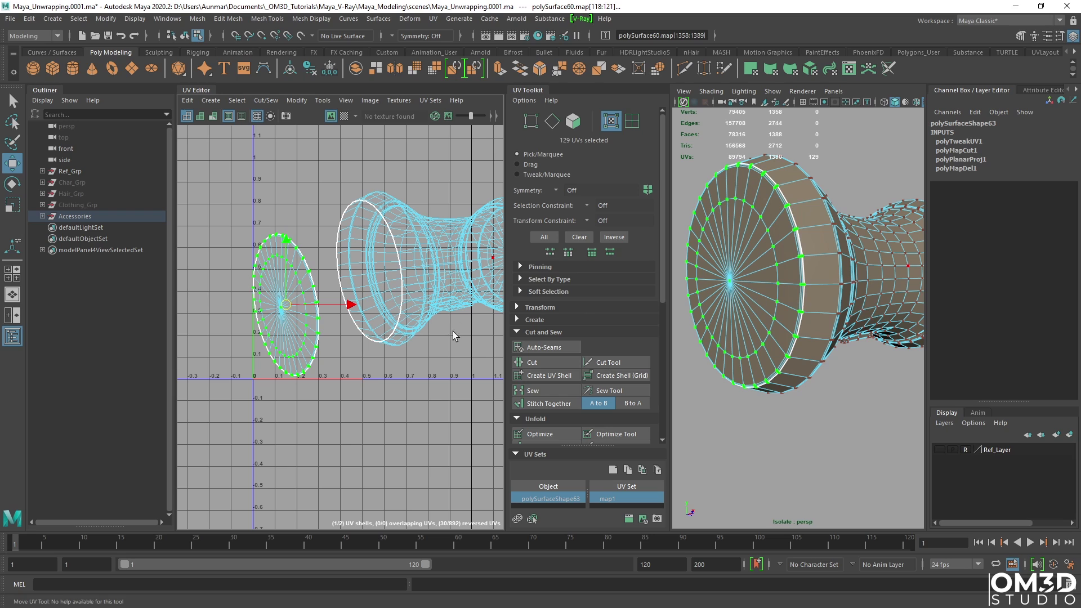
left_click_drag(664, 278, 662, 313)
left_click(543, 383)
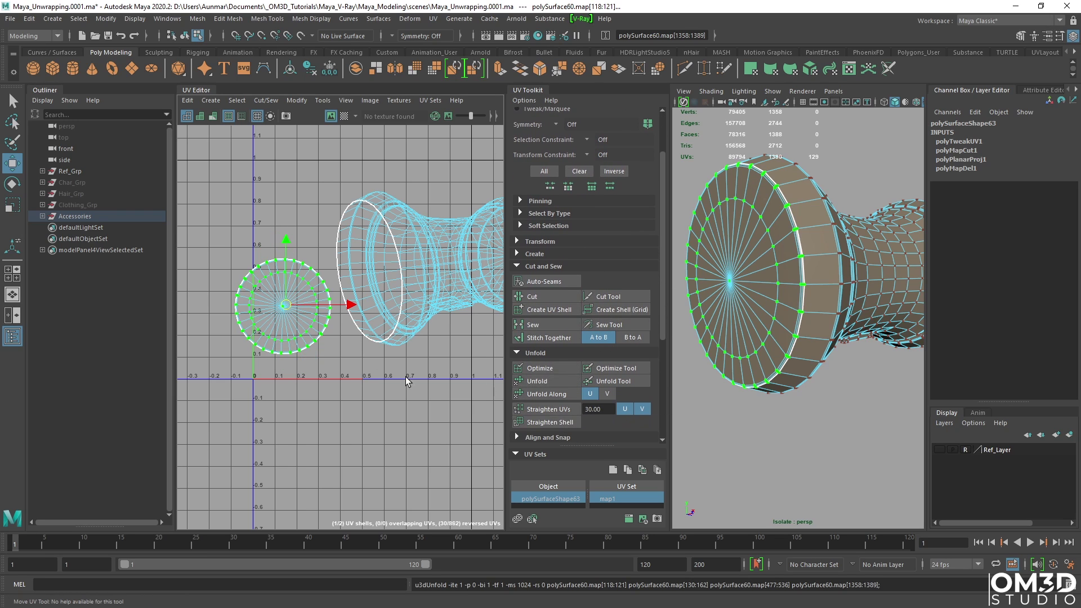
Cut the UVs along the matching rim edge loop around the hammer head's opposite striking face.
scroll(344, 307, "up", 2)
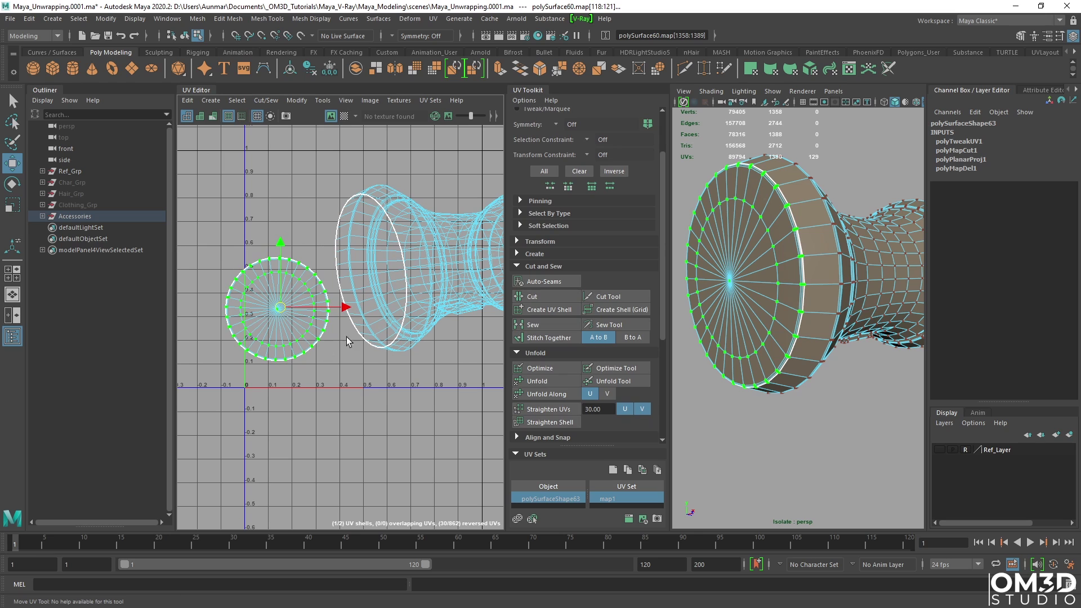
middle_click_drag(434, 274, 400, 271, "alt")
scroll(370, 266, "up", 1)
left_click_drag(802, 288, 829, 278, "alt")
right_click_drag(805, 275, 814, 290, "alt")
right_click_drag(768, 244, 763, 215)
double_click(773, 227)
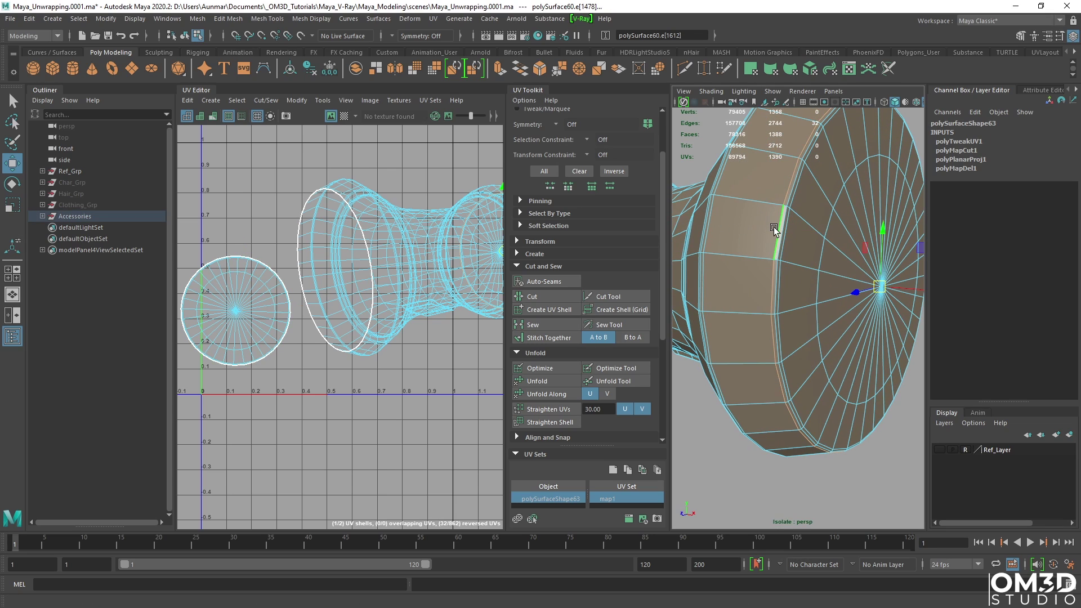
left_click(546, 298)
Move the main body UV shell clear of the opposite striking face's shell and select that face's shell.
middle_click_drag(502, 222, 439, 241, "alt")
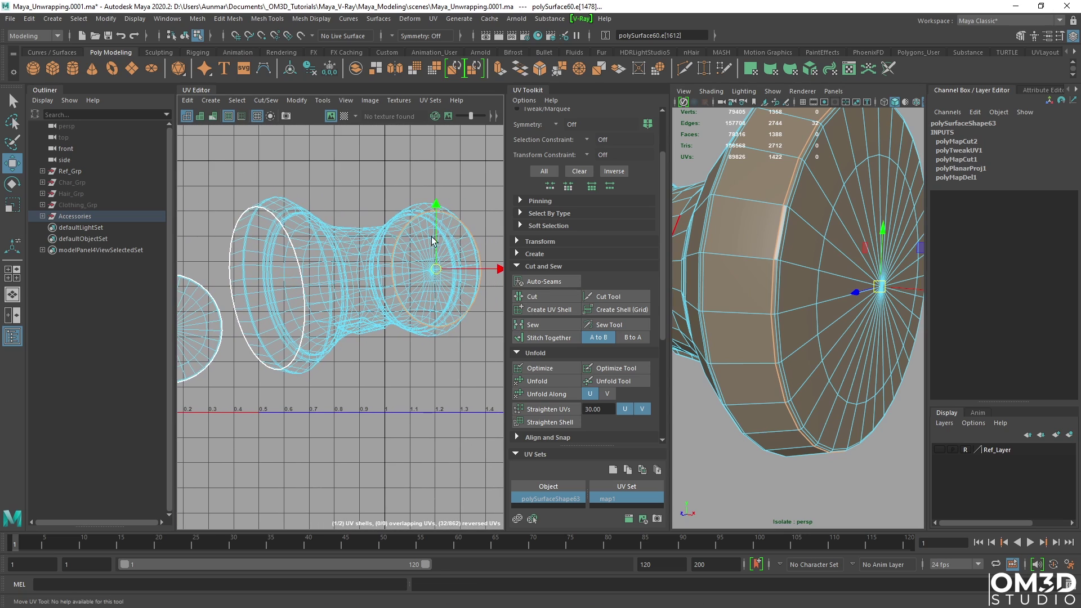
right_click_drag(438, 235, 457, 248)
left_click(290, 275)
left_click_drag(354, 284, 304, 199)
left_click(397, 254)
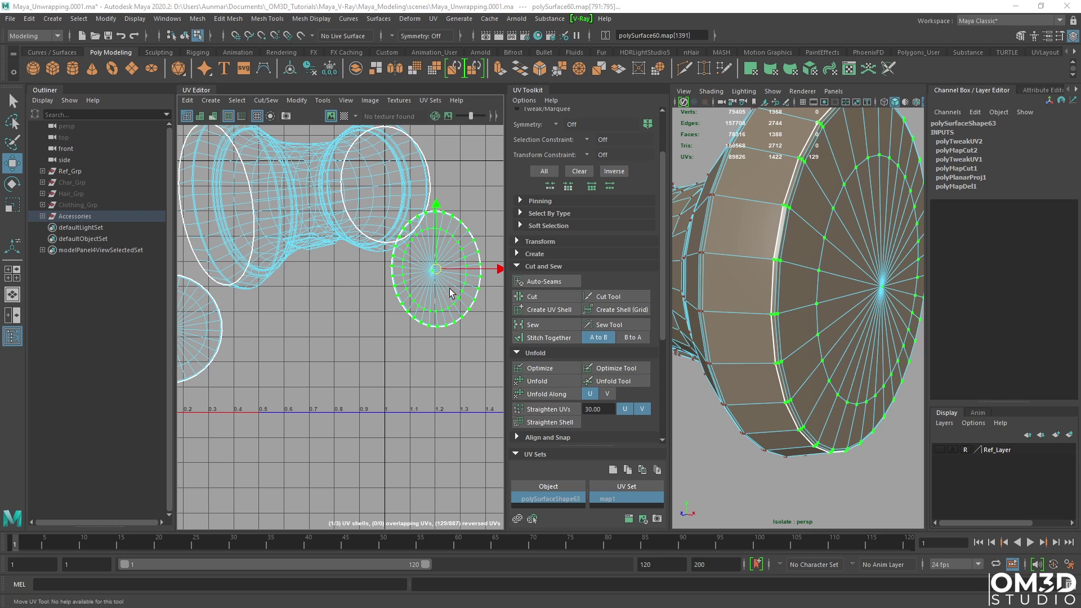
Move the second striking face's UV shell clear of the main body shell and unfold it.
middle_click_drag(434, 263, 433, 270, "alt")
left_click_drag(434, 282, 415, 313)
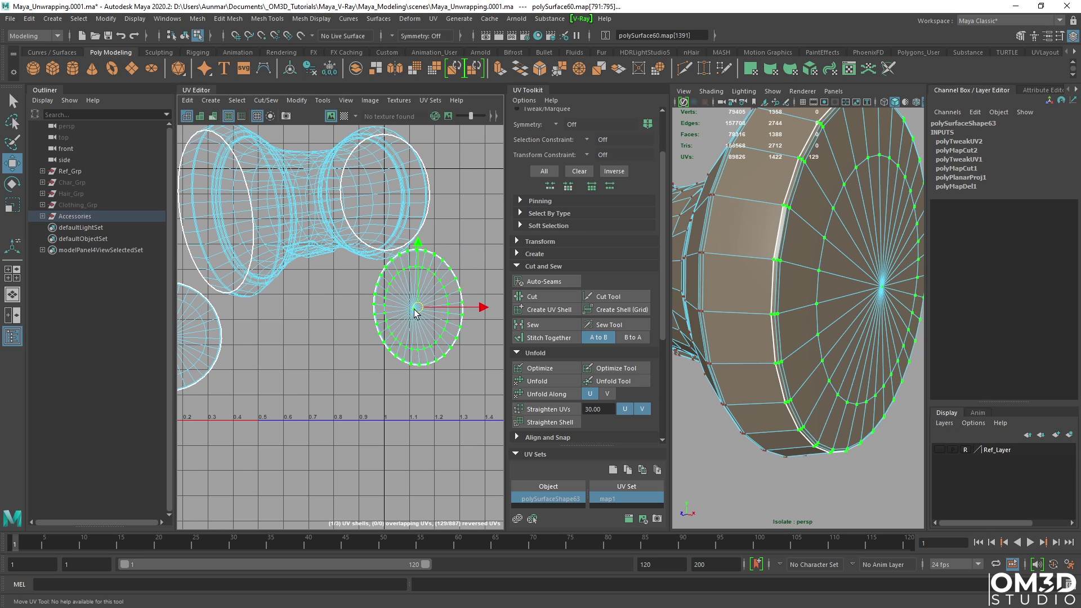
left_click(552, 381)
middle_click_drag(356, 286, 386, 334, "alt")
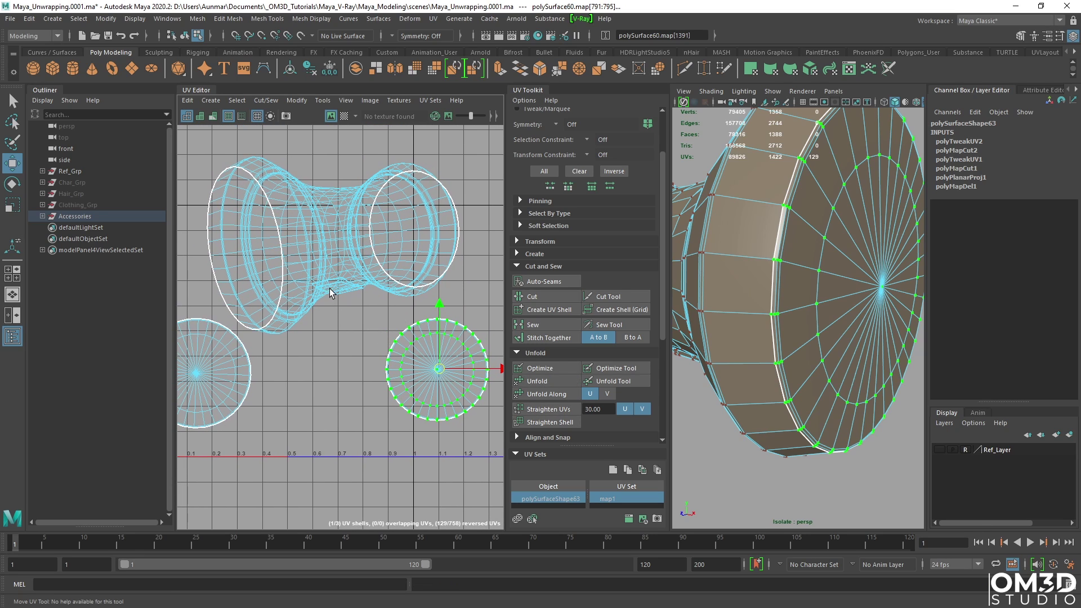
Select the lengthwise edge loop that runs along the hammer head's side.
left_click_drag(788, 327, 743, 265, "alt")
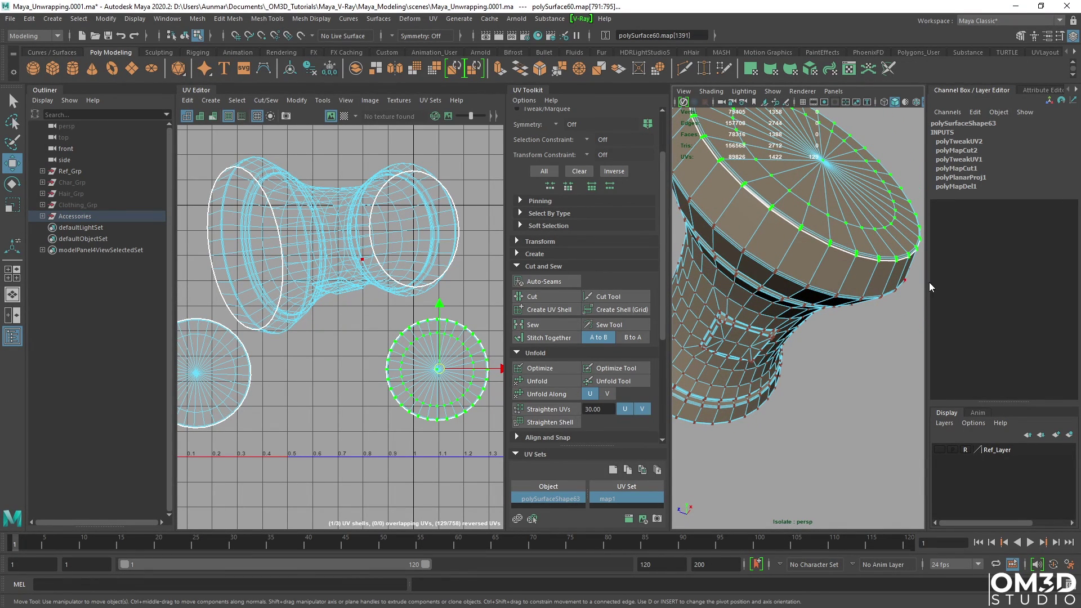
scroll(819, 281, "up", 6)
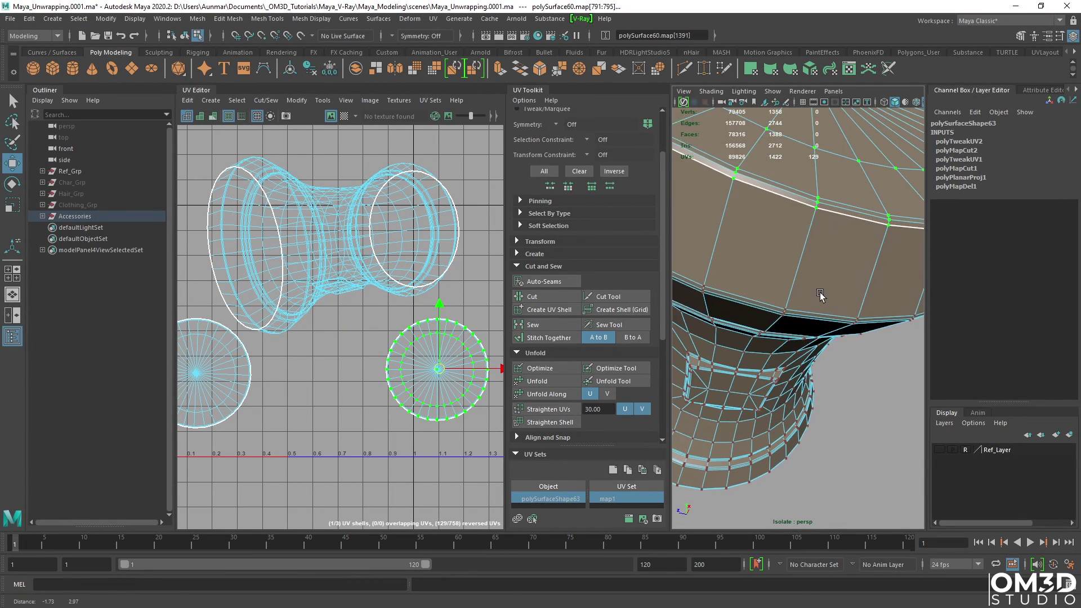
right_click_drag(815, 246, 815, 228)
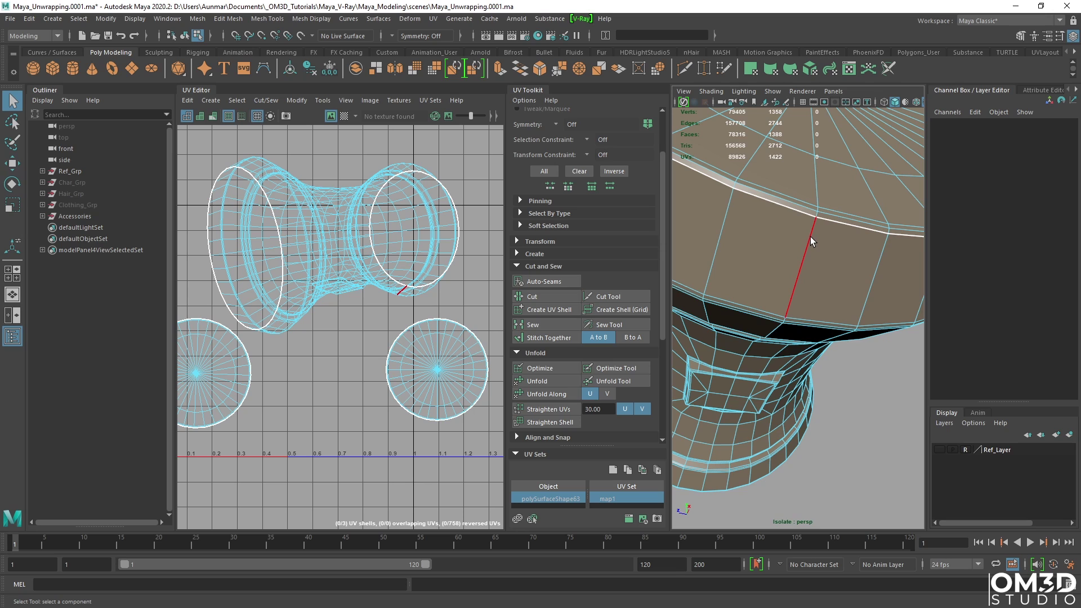
double_click(809, 237)
key("f")
left_click_drag(800, 275, 736, 244, "alt")
scroll(731, 244, "up", 2)
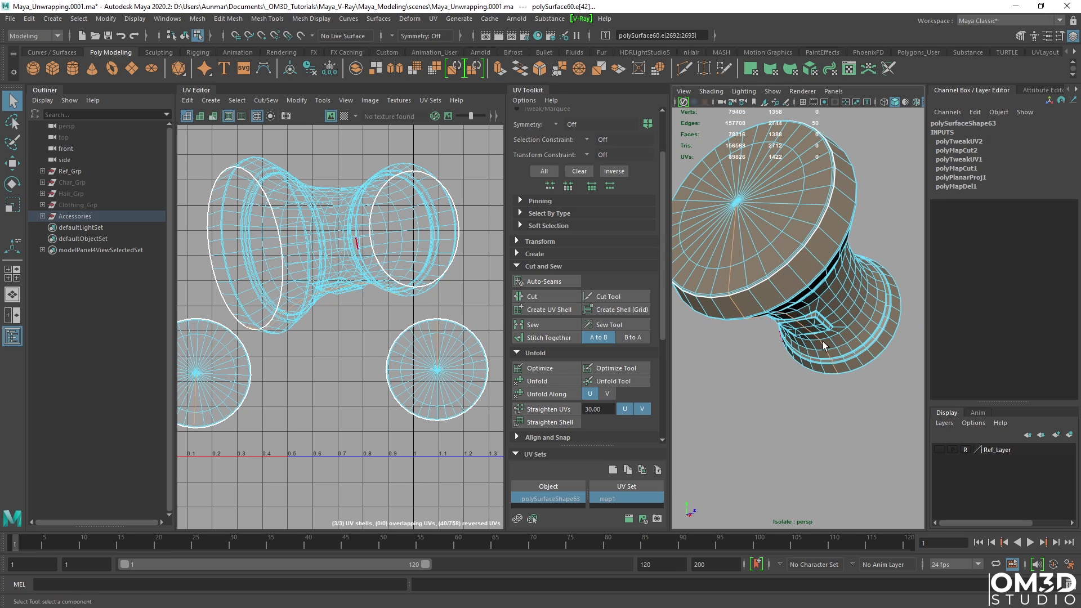
Deselect the loop's edges that lie on the two circular striking-face UV shells.
left_click(731, 235)
scroll(394, 371, "up", 4)
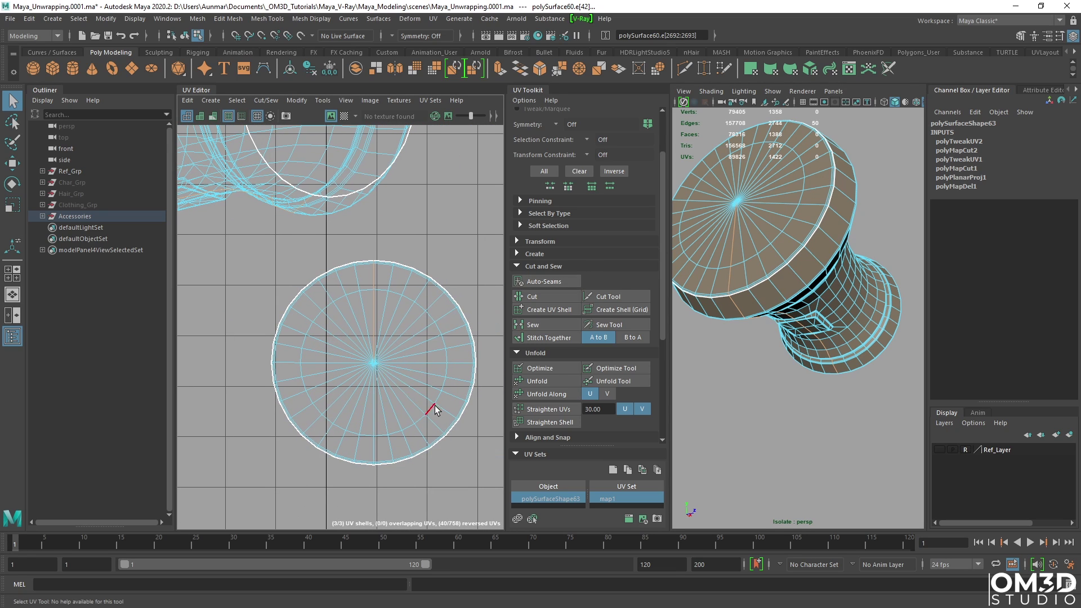
left_click_drag(412, 360, 286, 242, "ctrl")
middle_click_drag(310, 307, 504, 315, "alt")
middle_click_drag(251, 321, 448, 268, "alt")
middle_click_drag(320, 329, 369, 333, "alt")
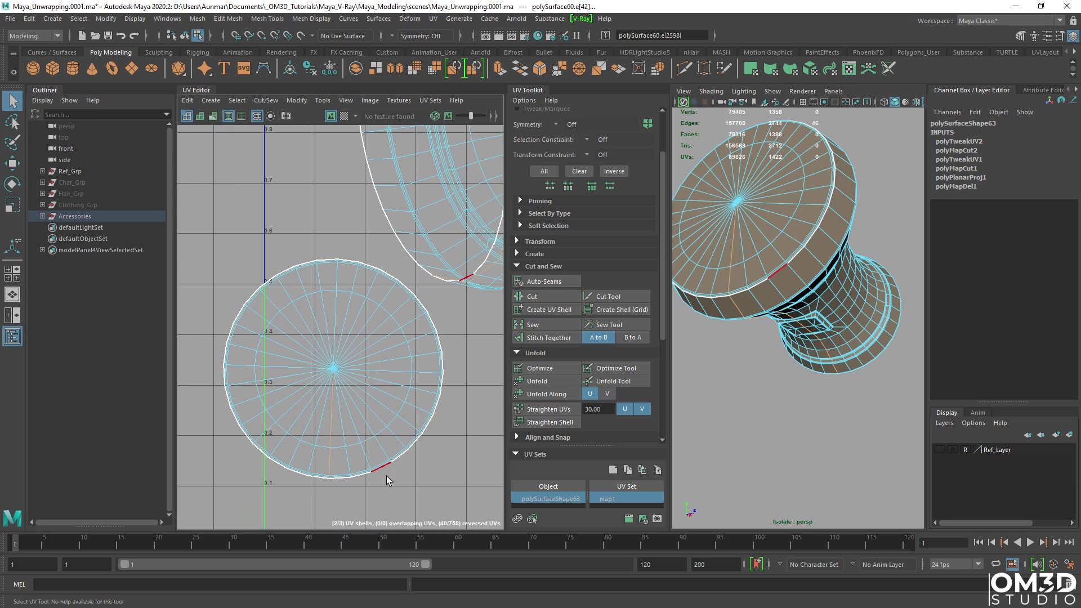
left_click_drag(336, 444, 235, 357)
middle_click_drag(406, 309, 243, 309, "alt")
scroll(282, 300, "down", 5)
middle_click_drag(340, 292, 331, 295, "alt")
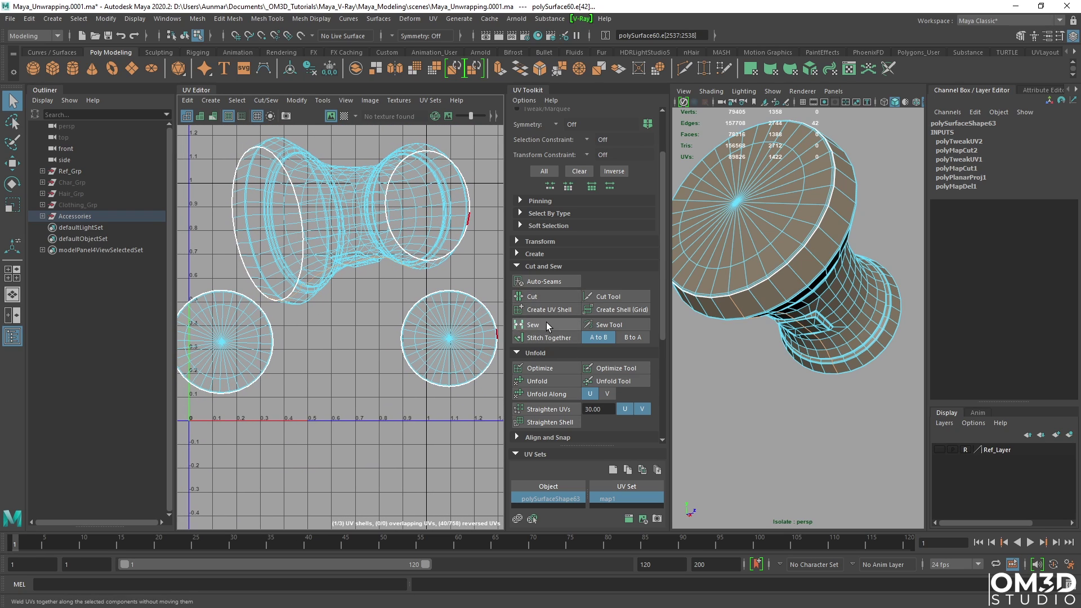
Cut the UVs along the remaining lengthwise edges of the hammer head's main body.
left_click_drag(346, 264, 358, 276, "alt")
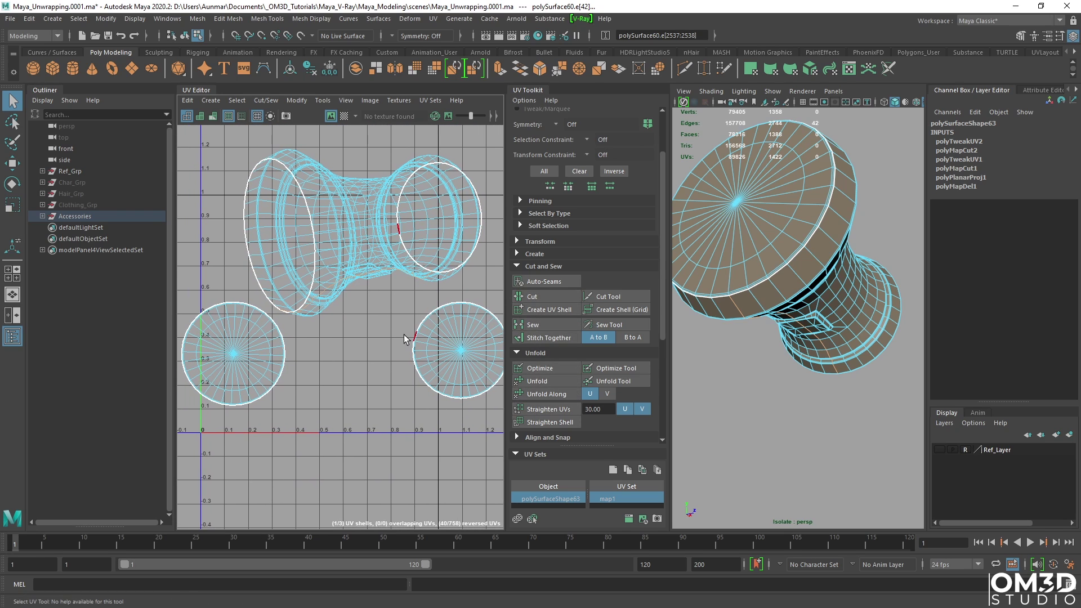
right_click(370, 302, "shift")
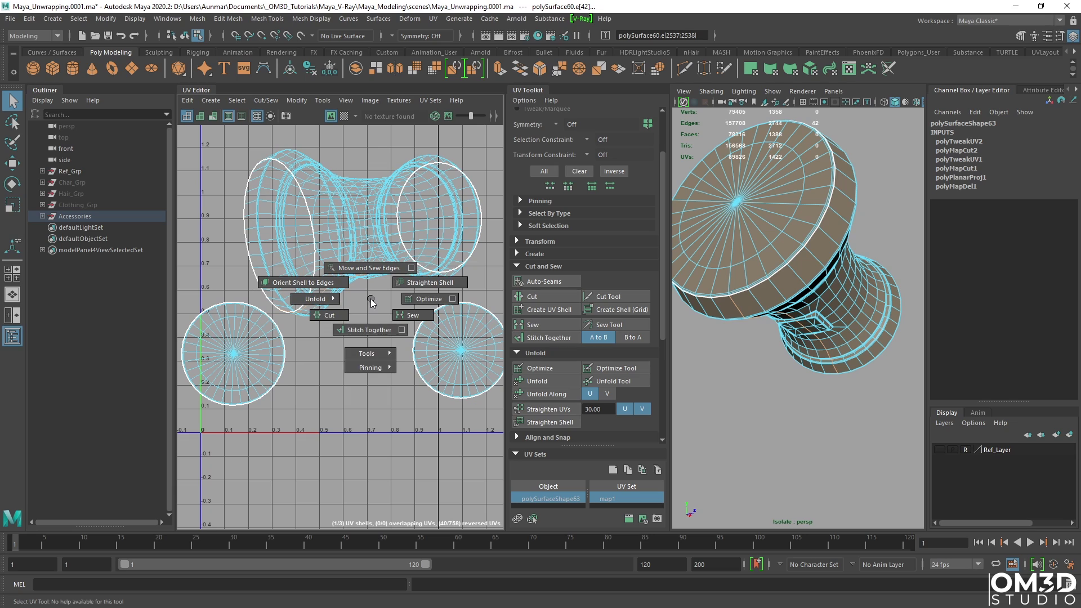
right_click_drag(370, 299, 336, 311, "shift")
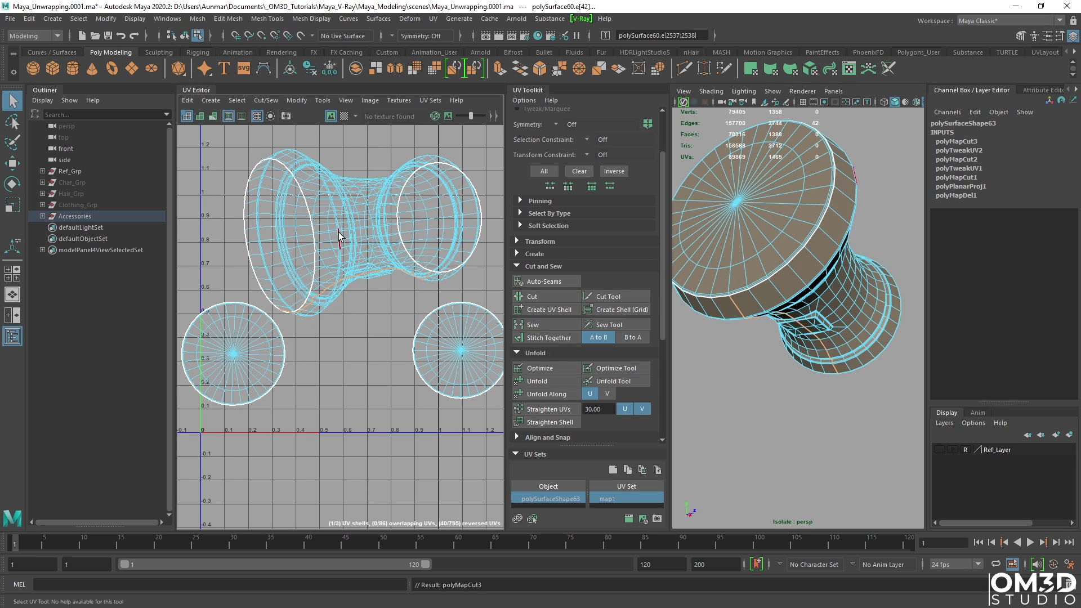
Select the whole main body UV shell and unfold it.
right_click_drag(338, 216, 387, 217)
double_click(373, 228)
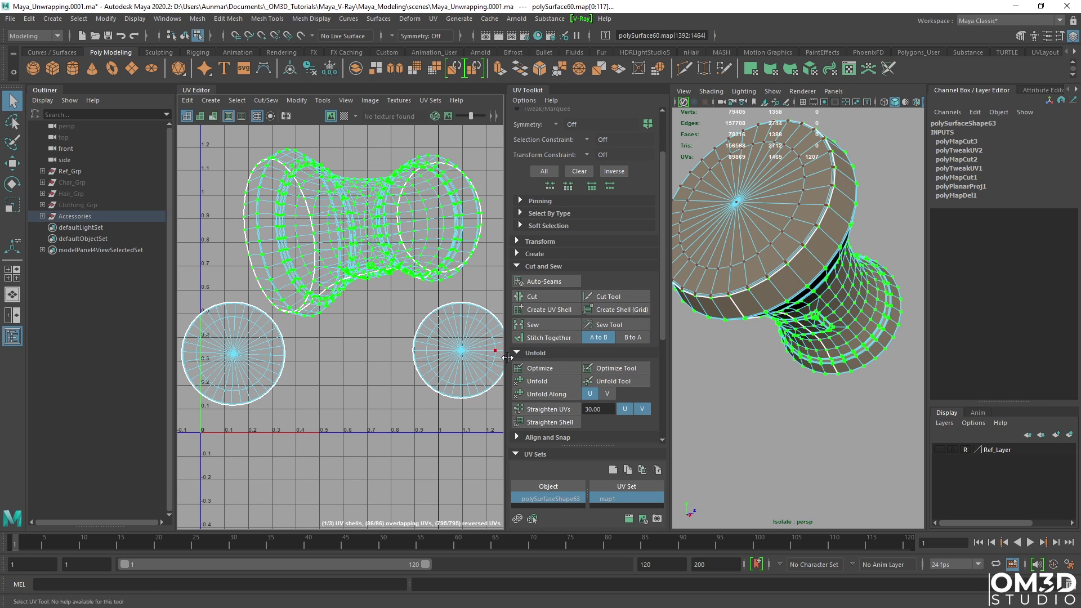
left_click(537, 381)
key("f")
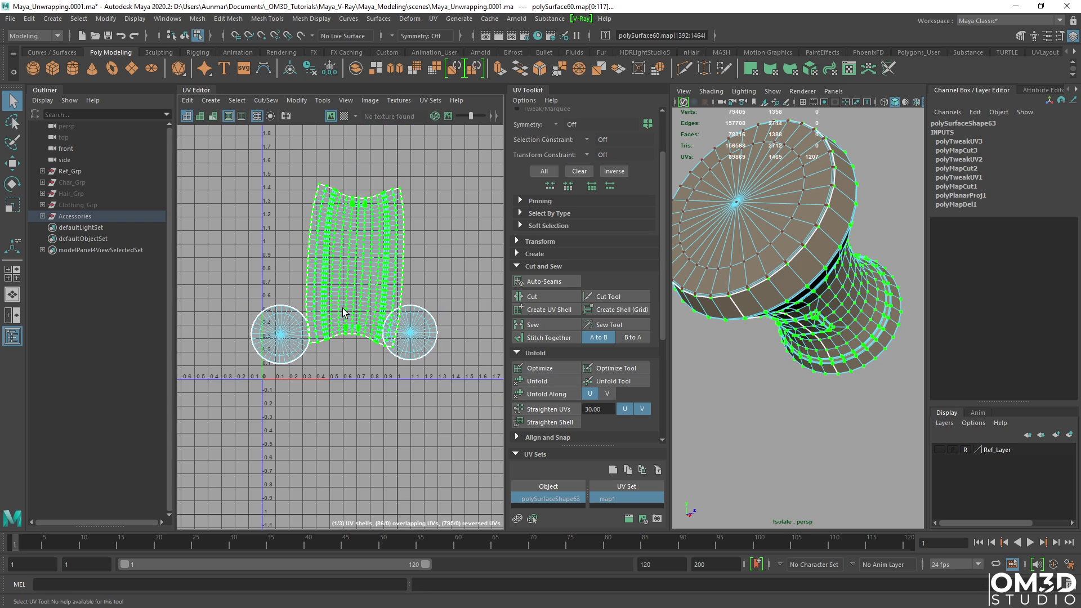
scroll(396, 255, "up", 3)
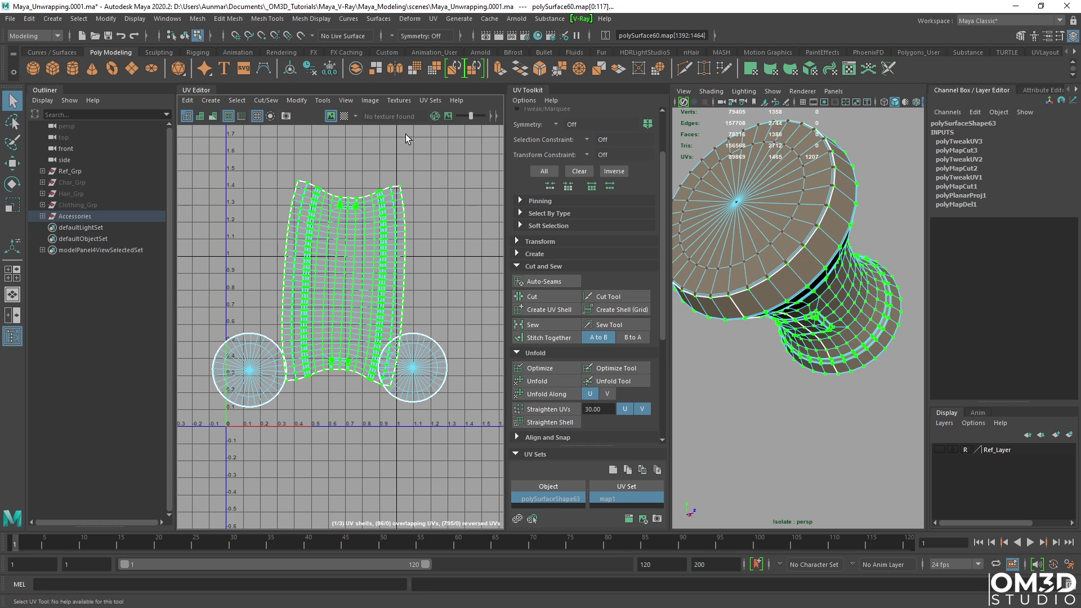
Show the checker texture on the model and examine its pattern on the striking face and body.
left_click(349, 120)
left_click_drag(760, 315, 791, 332, "alt")
right_click_drag(791, 332, 823, 331, "alt")
left_click_drag(822, 331, 820, 329, "alt")
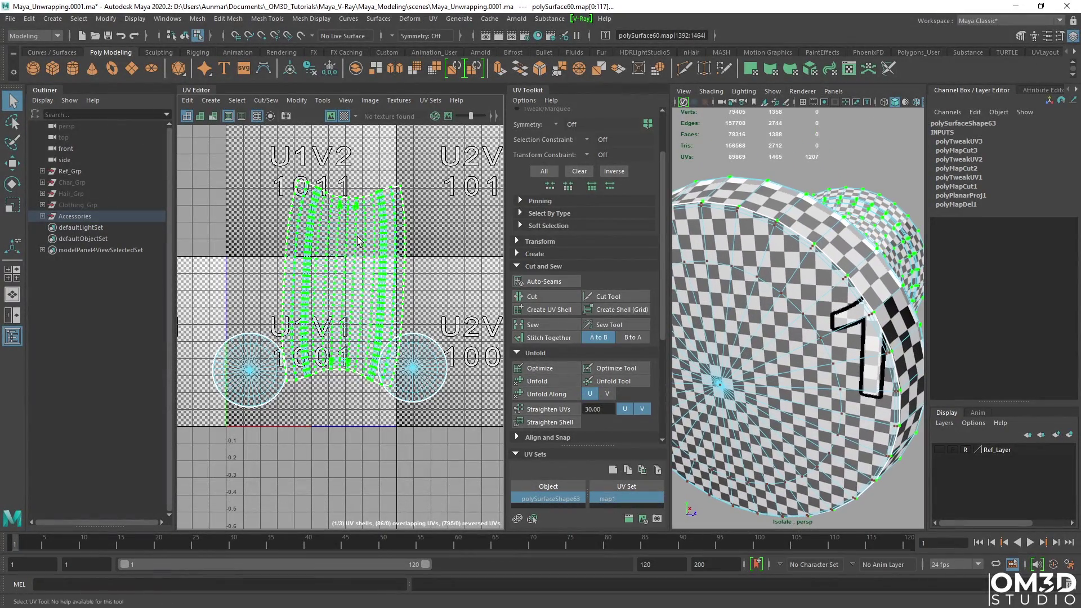
Try enlarging the main body UV shell and stretching it along U, check the checker pattern, and undo the stretch.
key("r")
left_click_drag(344, 283, 423, 223)
left_click_drag(404, 283, 557, 275)
left_click_drag(833, 315, 737, 327, "alt")
right_click_drag(746, 326, 793, 324, "alt")
left_click_drag(794, 324, 824, 331, "alt")
key("ctrl+z")
Unfold the main body UV shell again, scale it down uniformly and hide the checker texture.
left_click(533, 383)
scroll(380, 311, "down", 3)
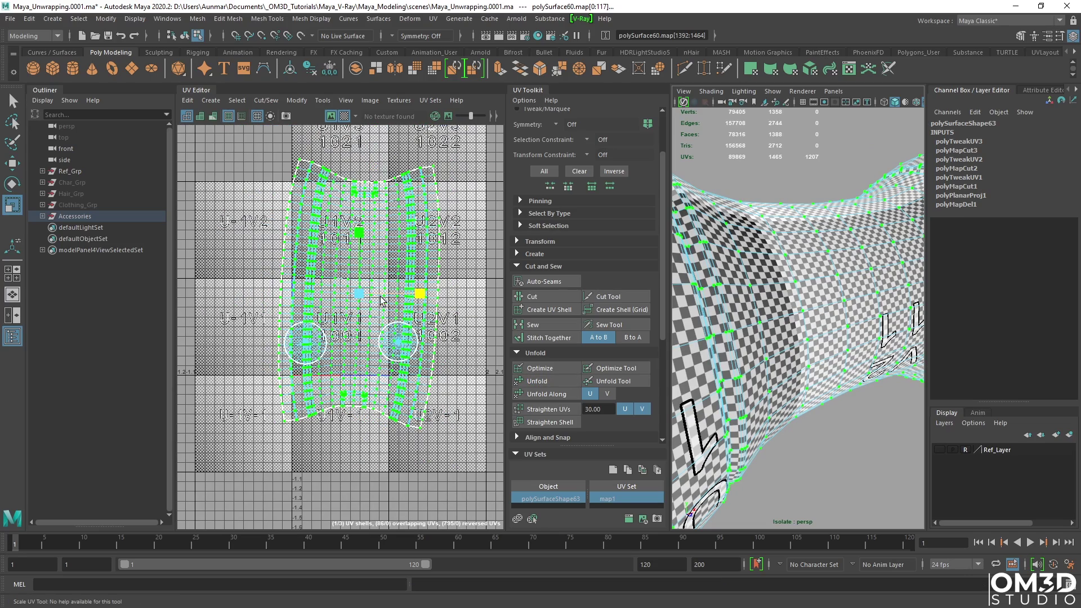
left_click_drag(359, 294, 313, 295)
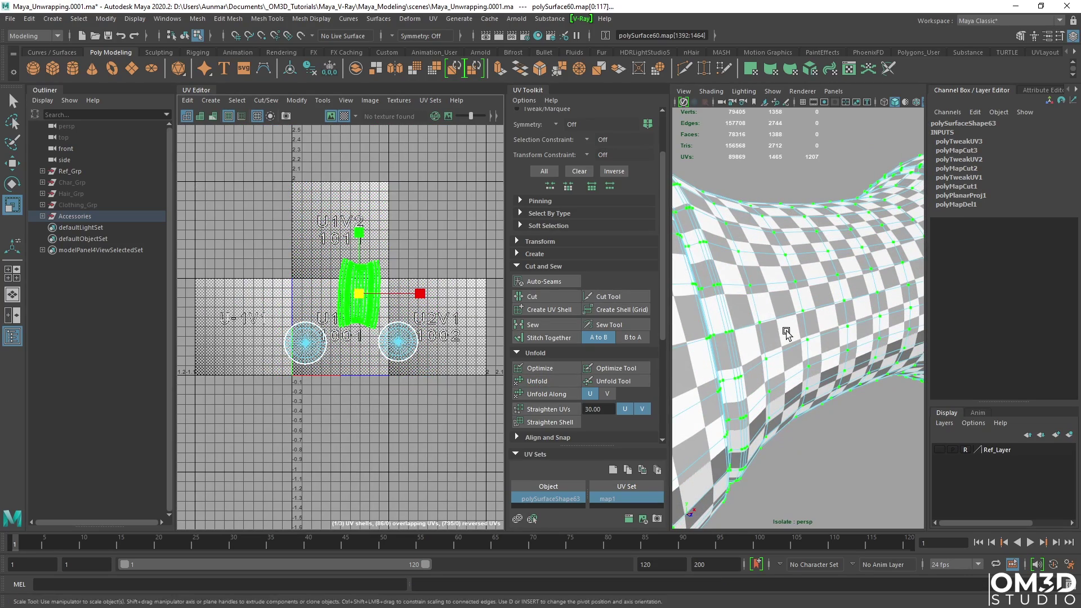
left_click_drag(785, 330, 817, 338, "alt")
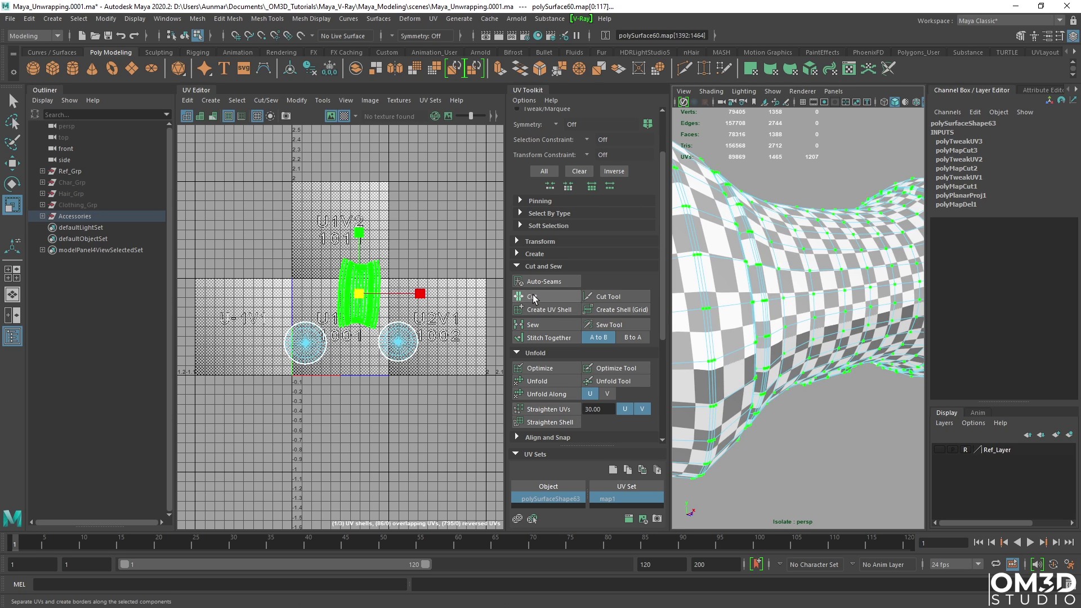
scroll(367, 315, "up", 4)
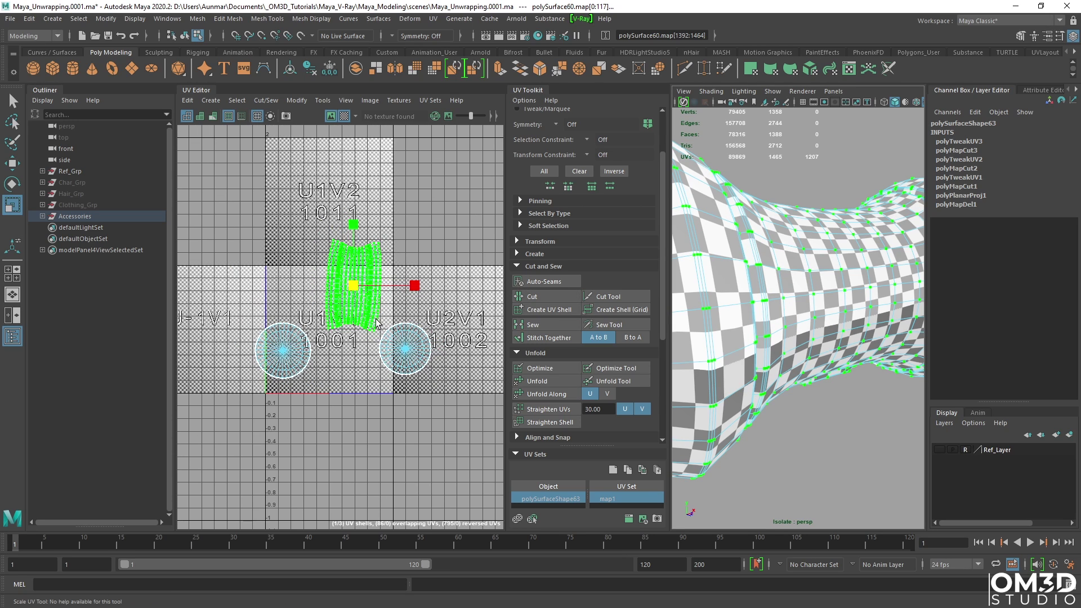
left_click(344, 116)
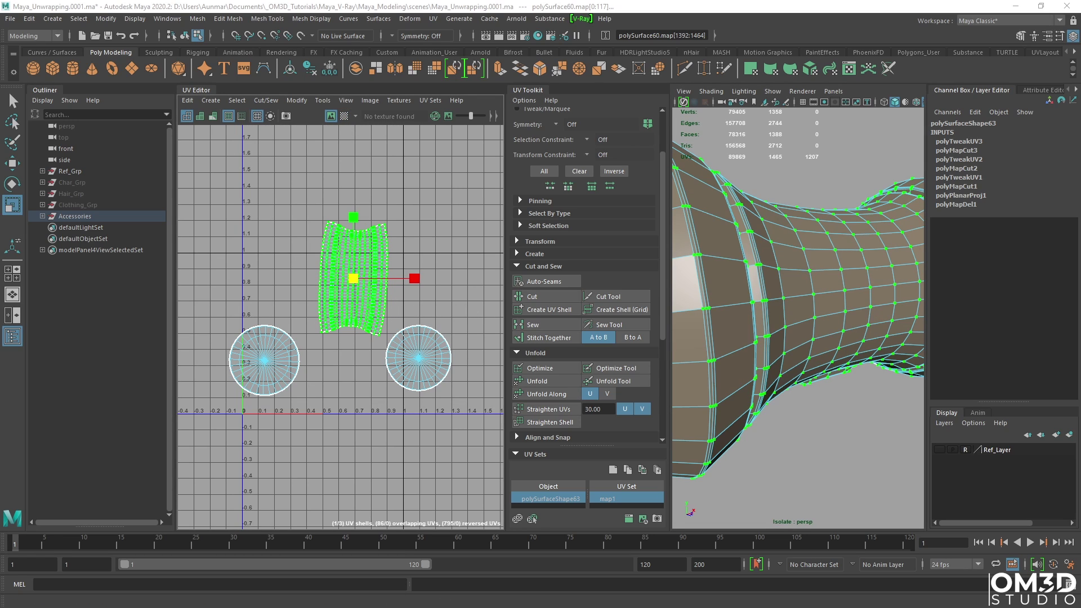
Leave the hammer head's isolated view, select the hammer's handle as an object and isolate it.
right_click_drag(783, 381, 738, 321, "alt")
right_click_drag(771, 268, 843, 230)
key("ctrl+1")
middle_click_drag(802, 372, 807, 330, "alt")
left_click_drag(808, 330, 797, 309, "alt")
key("q")
left_click(797, 309)
key("ctrl+1")
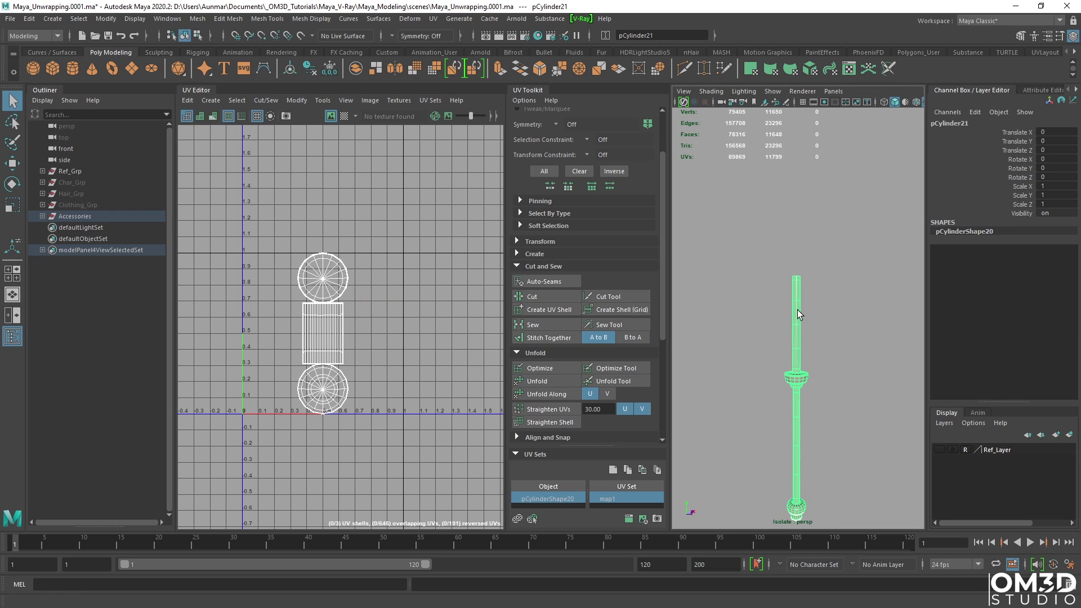
Frame the isolated handle and display it without smooth mesh preview.
key("f")
middle_click_drag(777, 278, 779, 261, "alt")
key("1")
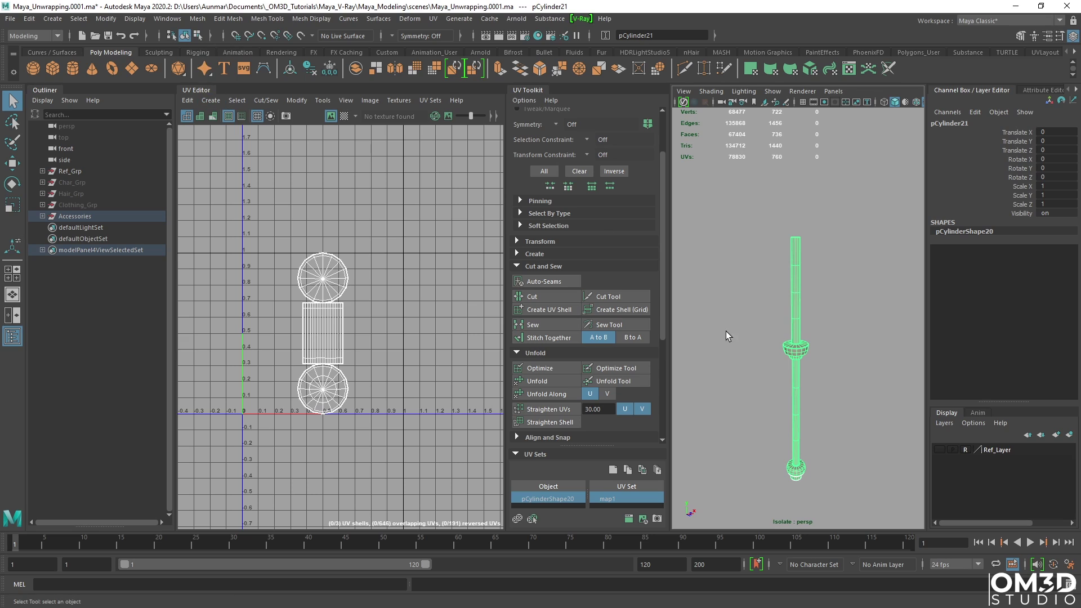
left_click_drag(787, 277, 789, 298, "alt")
key("3")
key("1")
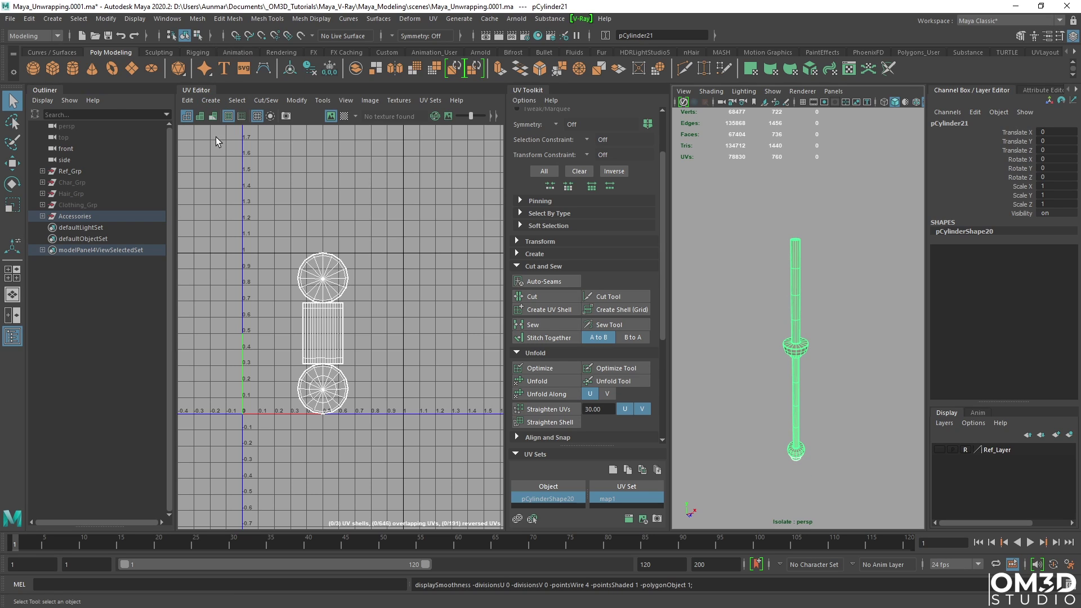
Delete the handle's existing UVs.
left_click(204, 100)
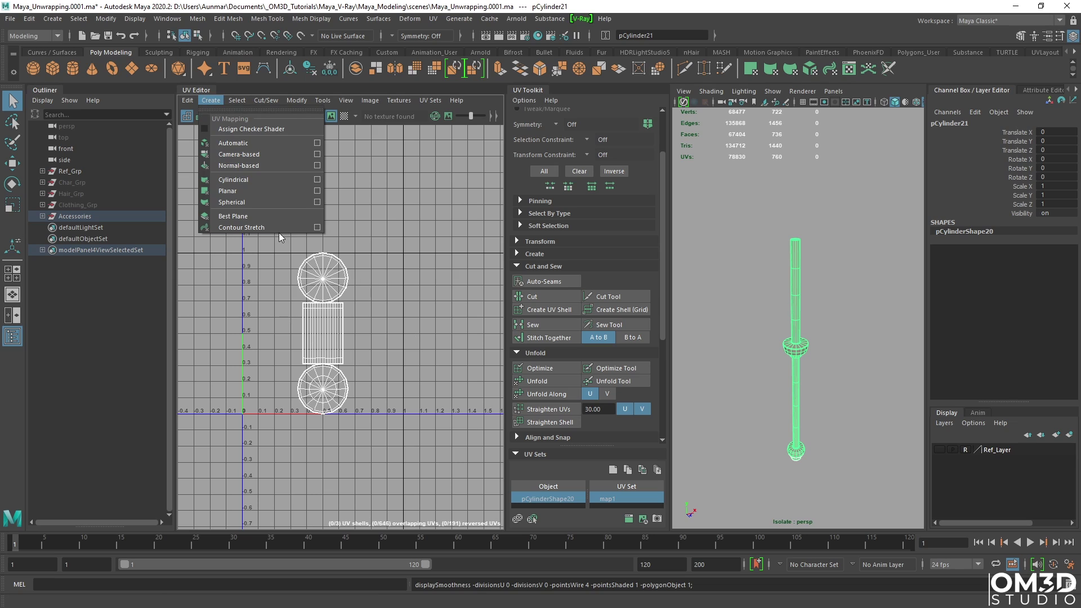
left_click(188, 100)
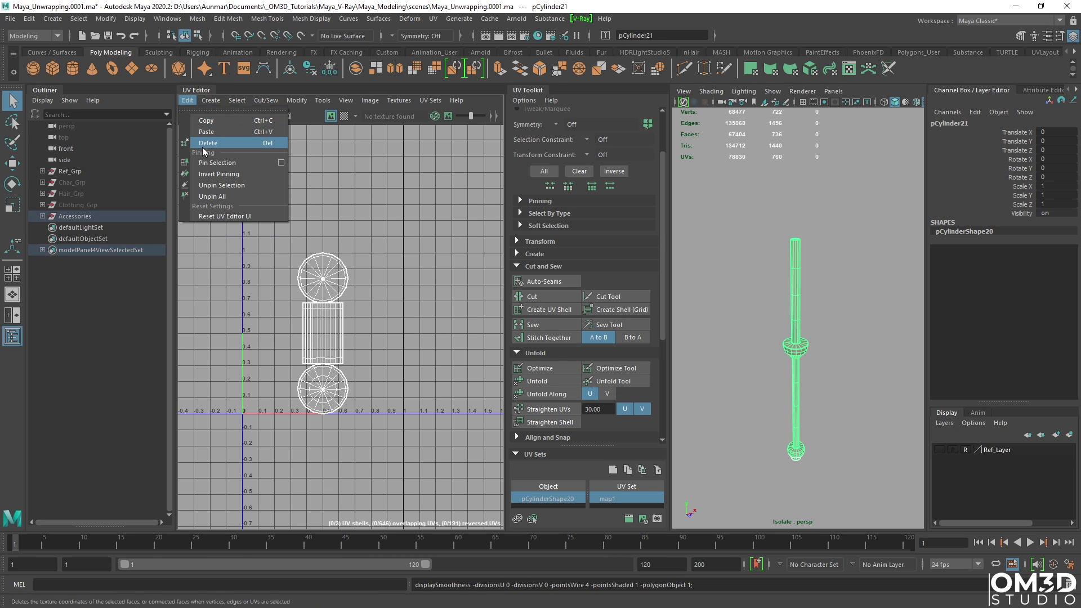
left_click(203, 148)
Reselect the handle as an object and create new camera-based UVs for it.
left_click(210, 100)
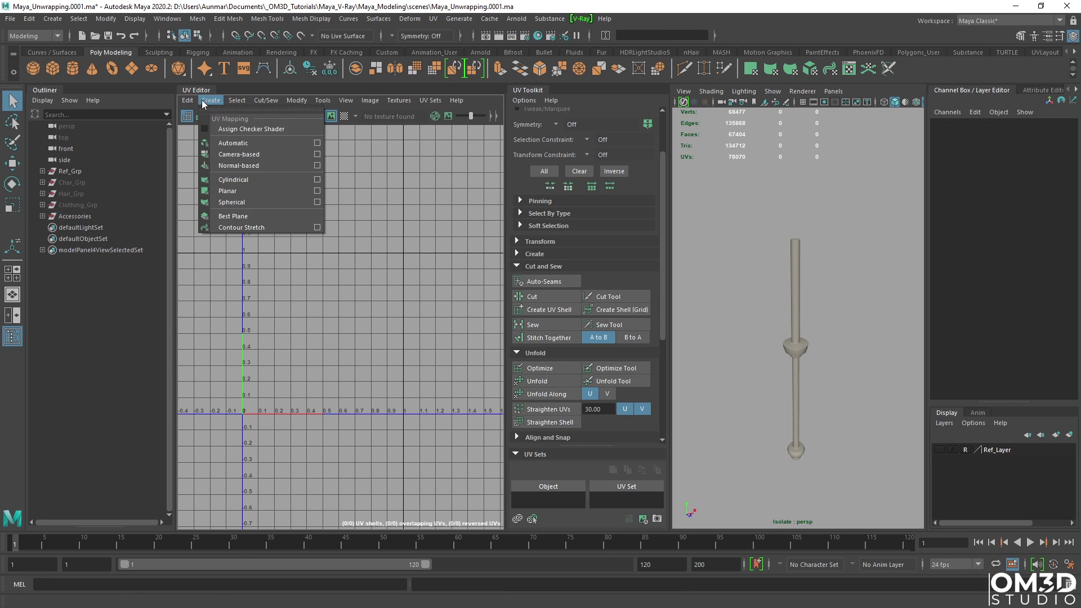
left_click(234, 158)
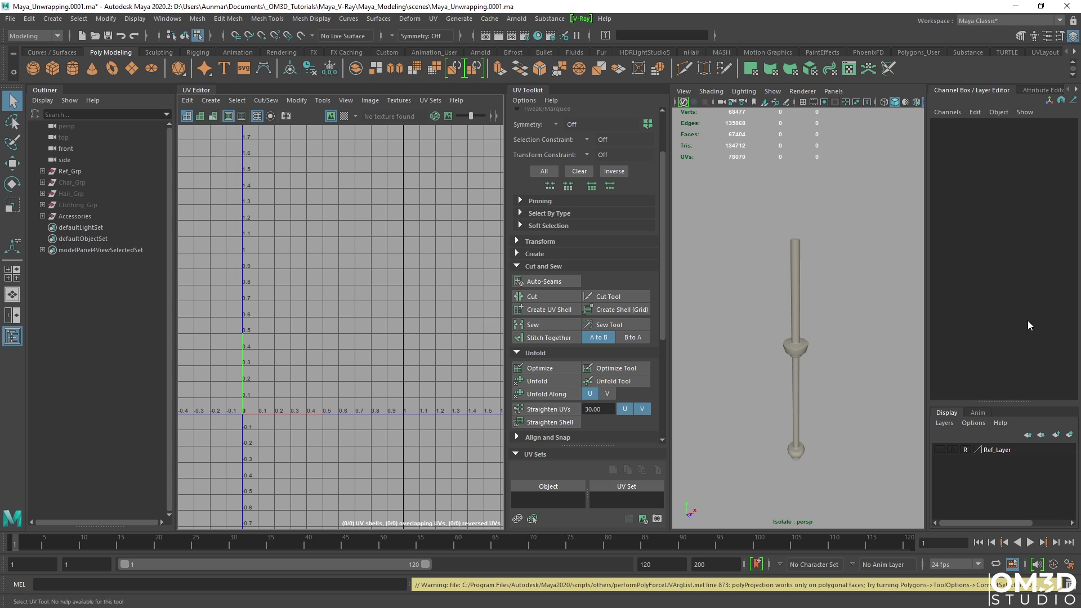
right_click_drag(797, 280, 837, 235)
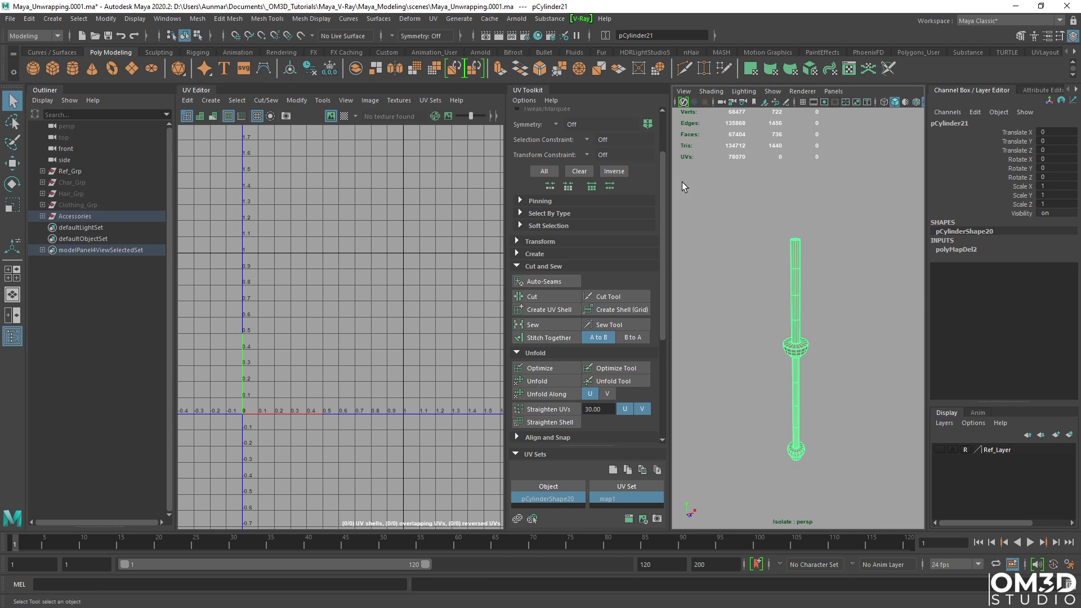
left_click(210, 100)
left_click(245, 159)
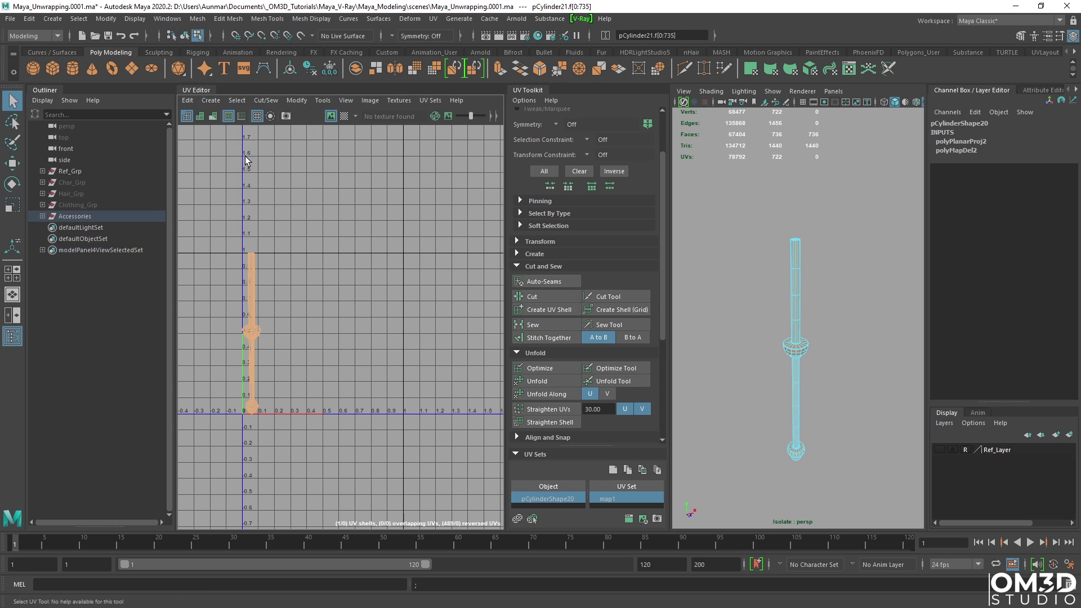
Select the edge loop around the rim of the handle's upper end cap.
scroll(798, 263, "up", 5)
left_click_drag(802, 261, 784, 331, "alt")
scroll(798, 268, "up", 5)
middle_click_drag(794, 275, 813, 302, "alt")
right_click_drag(748, 246, 750, 216)
left_click_drag(776, 215, 766, 248, "alt")
scroll(765, 254, "up", 3)
double_click(774, 268)
Add the edge loop just below the bulge at the handle's lower end to the selection and cut the UVs along both loops.
scroll(799, 343, "down", 10)
left_click_drag(799, 343, 793, 366, "alt")
middle_click_drag(792, 366, 808, 321, "alt")
scroll(808, 321, "up", 8)
left_click_drag(808, 321, 816, 254, "alt")
scroll(817, 259, "up", 4)
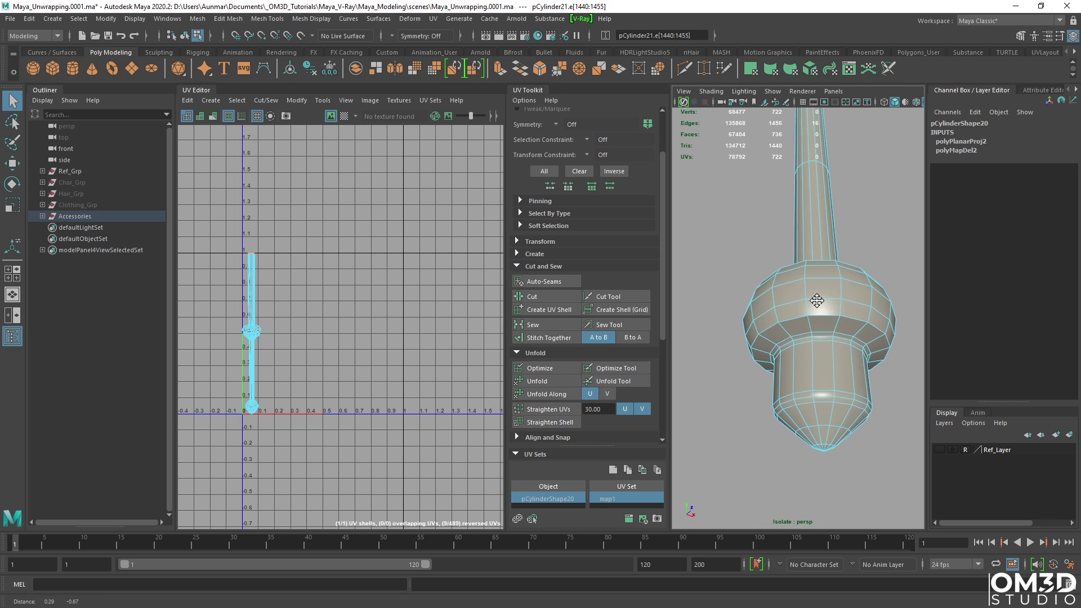
double_click(826, 340, "shift")
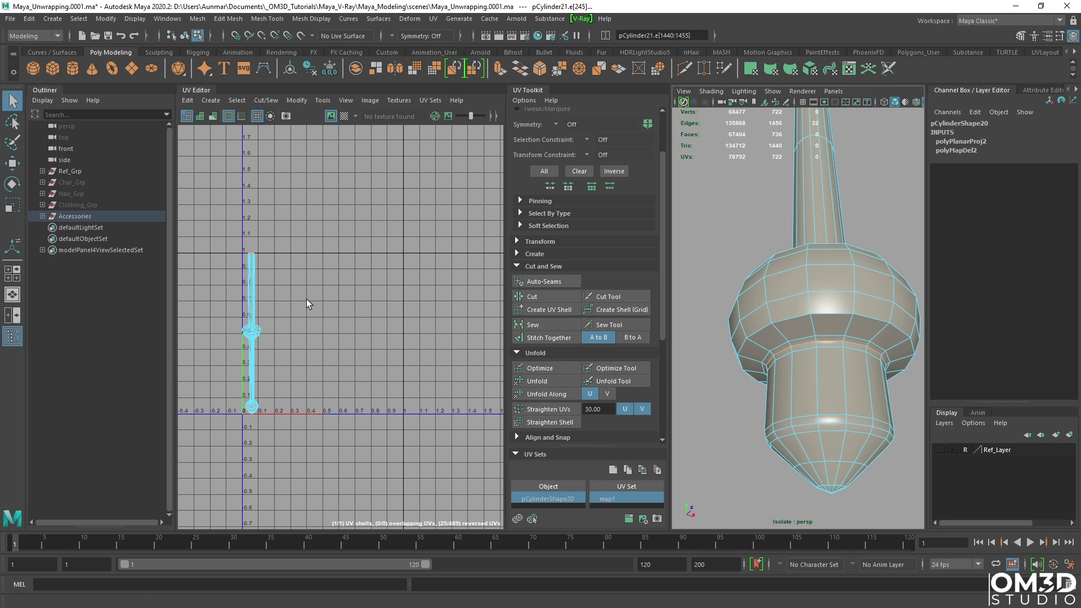
middle_click_drag(307, 299, 358, 261, "alt")
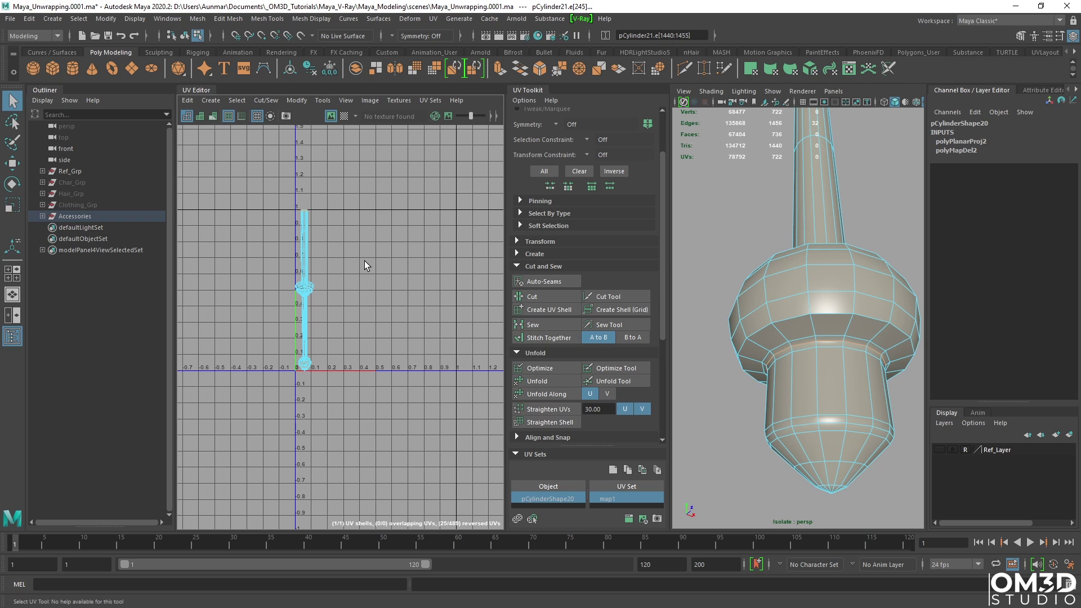
right_click_drag(364, 261, 319, 275, "shift")
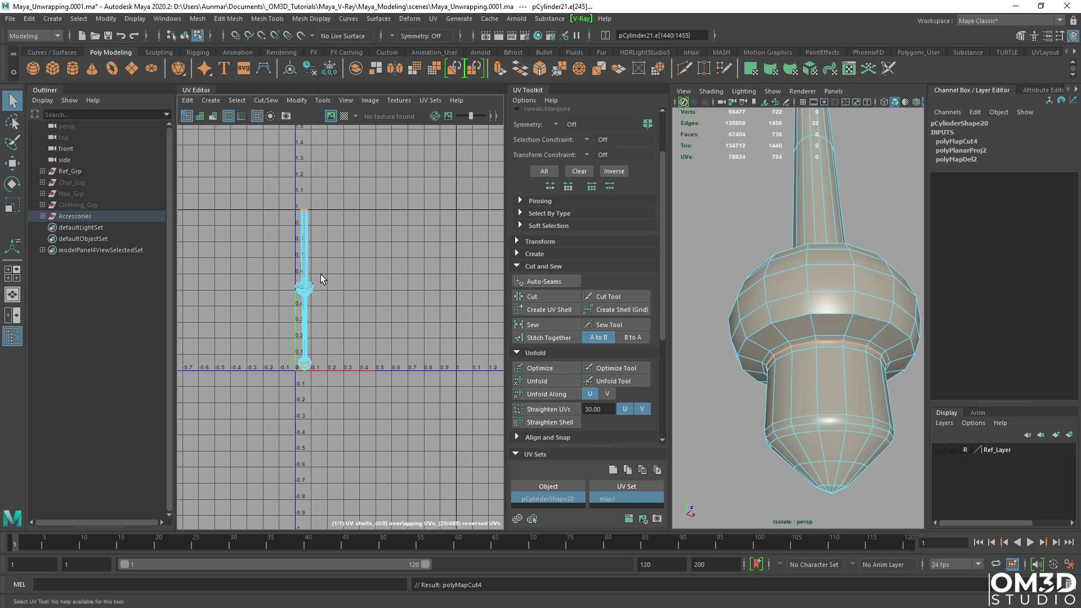
Select the lengthwise edge loop running along the handle, through its bulges, as a side seam.
left_click(806, 282)
key("f")
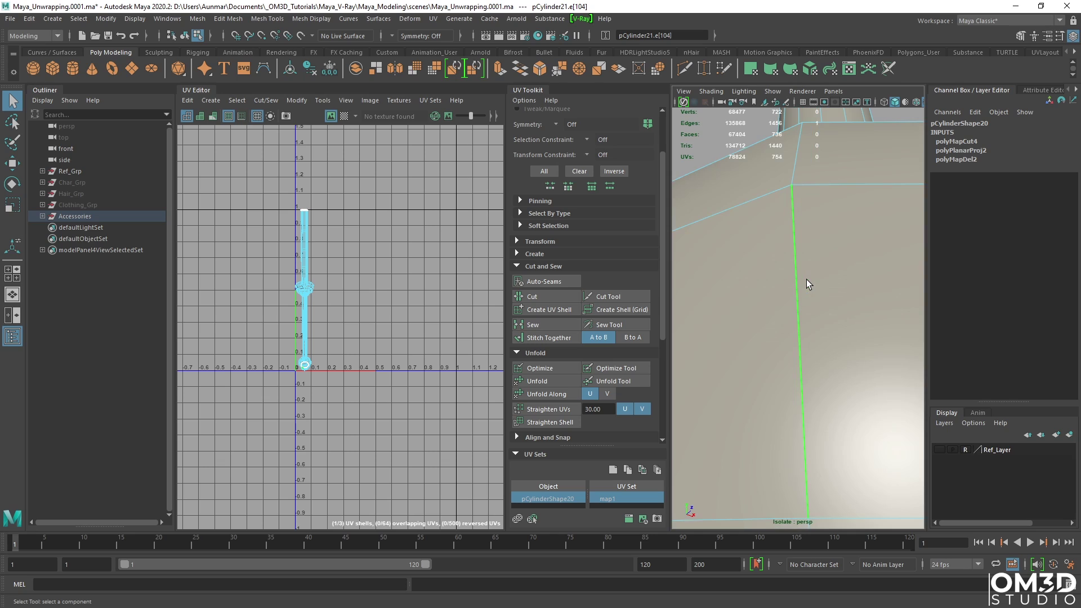
scroll(805, 281, "down", 12)
scroll(797, 302, "up", 8)
left_click_drag(800, 303, 856, 312, "alt")
middle_click_drag(796, 288, 803, 352, "alt")
left_click_drag(804, 352, 688, 356, "alt")
left_click_drag(842, 356, 730, 334, "alt")
key("ctrl+1")
scroll(777, 358, "down", 8)
key("f")
key("ctrl+1")
right_click_drag(813, 289, 846, 294, "alt")
left_click_drag(823, 350, 783, 384, "alt")
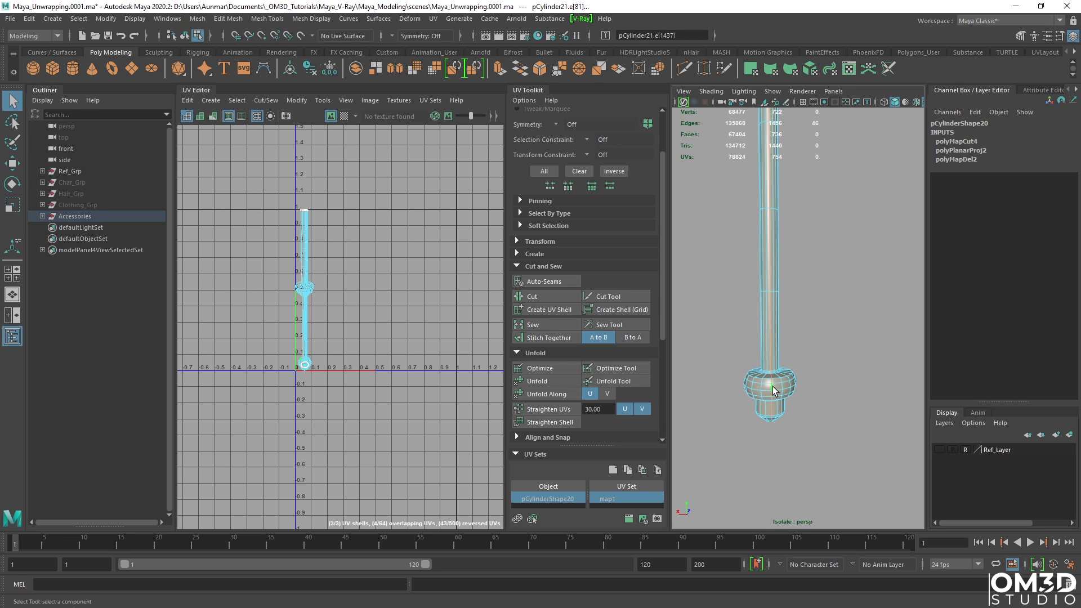
double_click(778, 242)
Remove the lengthwise loop's edges below the lower bulge, on the handle's pointed end, from the selection.
left_click_drag(785, 283, 772, 247, "alt")
right_click_drag(354, 322, 410, 307, "alt")
middle_click_drag(347, 358, 393, 304, "alt")
scroll(393, 304, "up", 3)
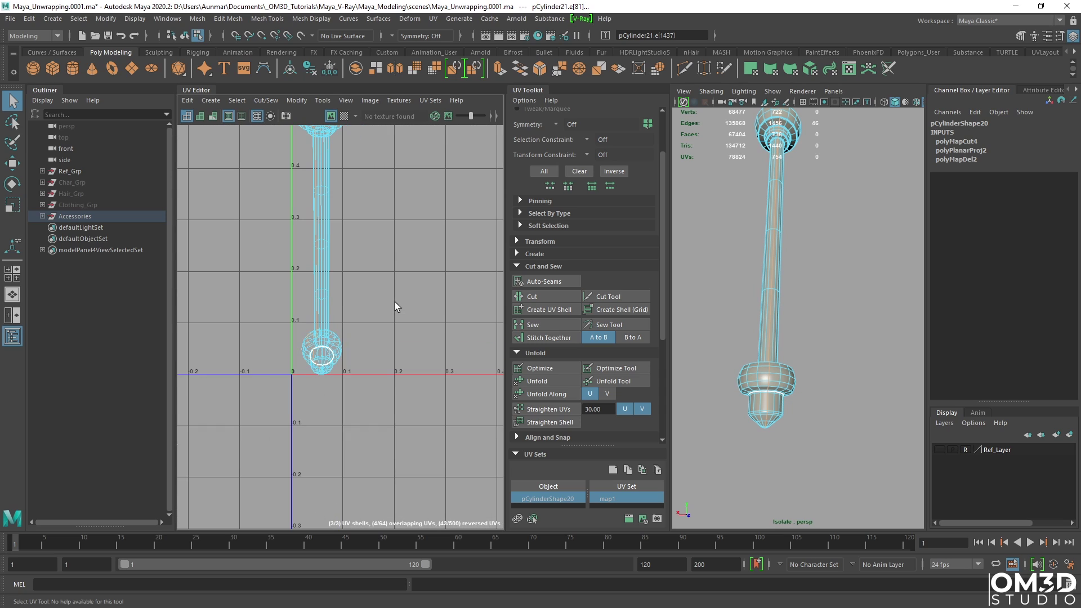
middle_click_drag(789, 412, 799, 353, "alt")
right_click_drag(776, 316, 785, 387, "alt")
middle_click_drag(785, 386, 805, 389, "alt")
left_click_drag(834, 490, 691, 355, "ctrl")
left_click(766, 325, "ctrl")
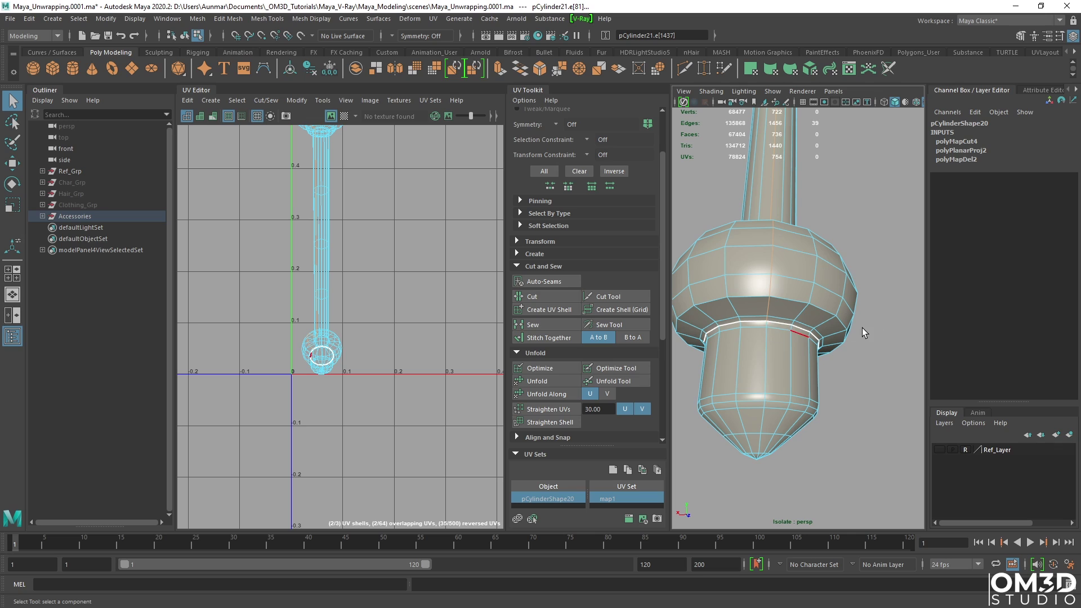
Deselect the loop's unneeded edge at the handle's upper end cap and cut the UVs along the remaining lengthwise edges.
right_click_drag(862, 327, 815, 253, "alt")
middle_click_drag(815, 253, 829, 394, "alt")
right_click_drag(779, 121, 783, 160, "alt")
middle_click_drag(782, 160, 767, 315, "alt")
right_click_drag(817, 323, 805, 255, "alt")
middle_click_drag(805, 256, 805, 379, "alt")
middle_click_drag(799, 218, 783, 321, "alt")
right_click_drag(774, 197, 781, 255, "alt")
middle_click_drag(761, 327, 762, 327, "alt")
left_click_drag(761, 326, 779, 308, "alt")
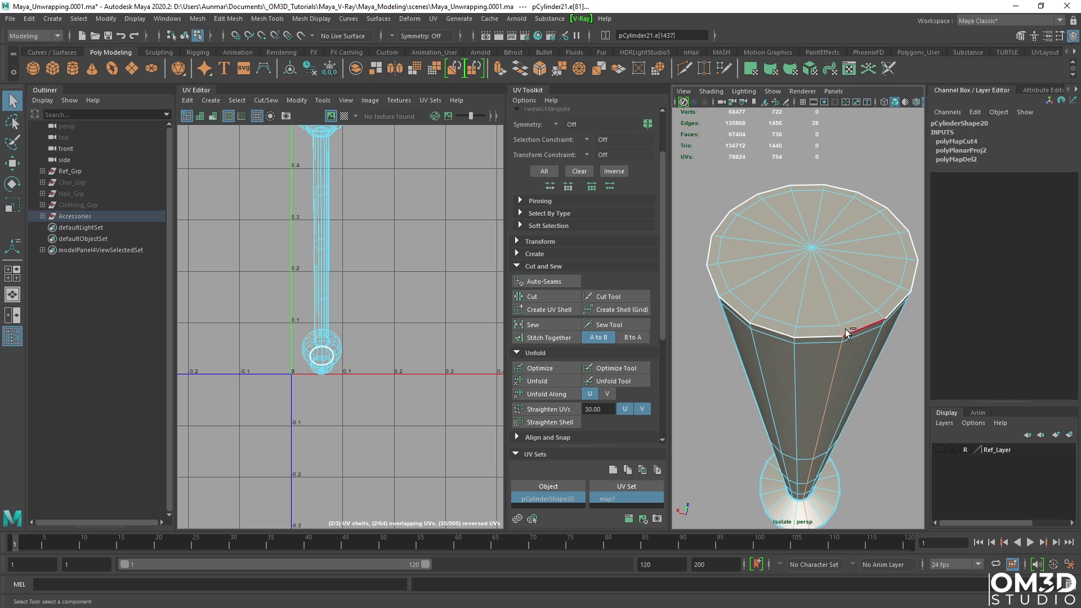
right_click(447, 257, "shift")
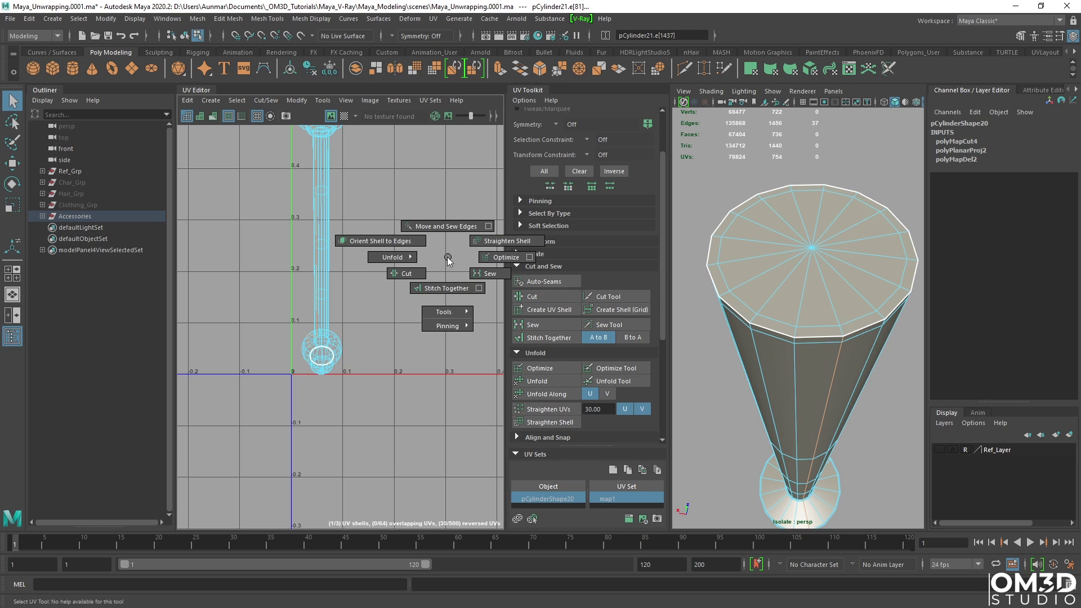
left_click(418, 273)
Select all of the handle's UVs and unfold them.
right_click_drag(418, 269, 365, 254, "alt")
middle_click_drag(365, 255, 401, 313, "alt")
right_click_drag(400, 313, 359, 327, "alt")
right_click_drag(402, 242, 436, 244)
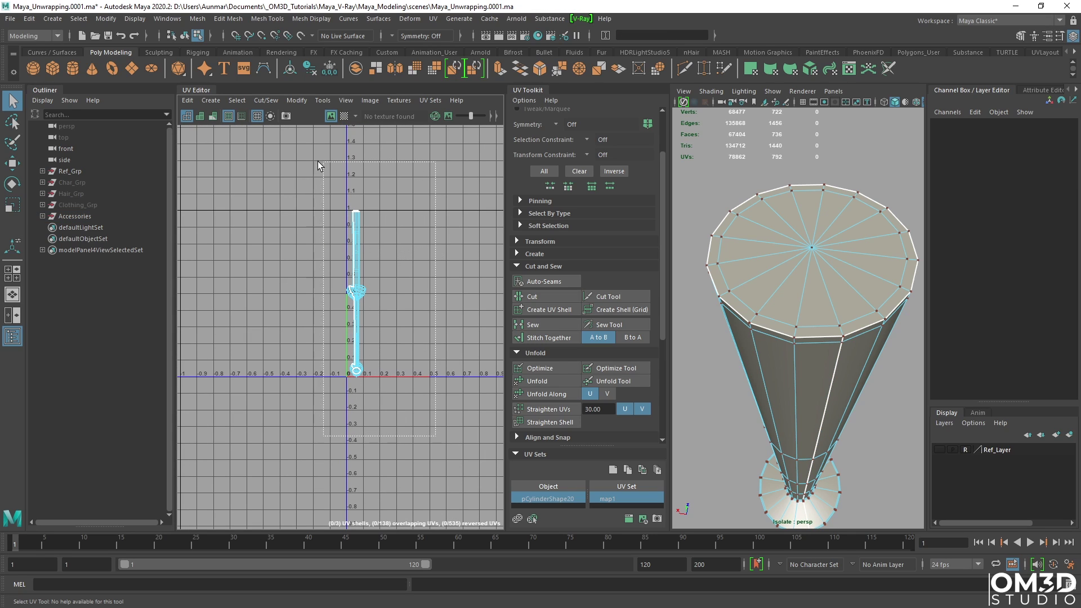
left_click_drag(313, 165, 299, 164)
left_click(556, 382)
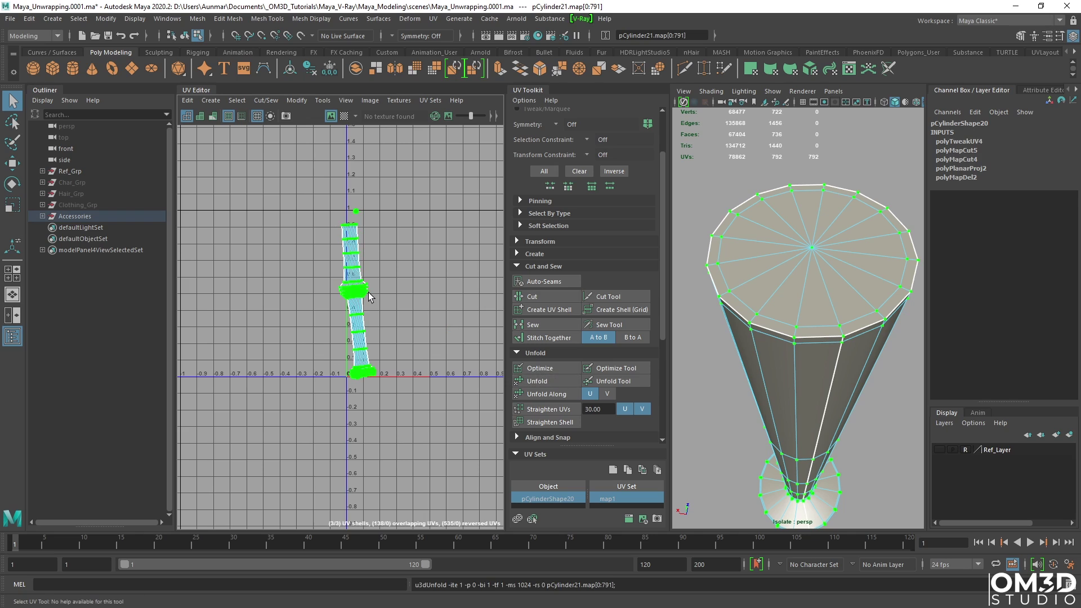
Move the handle's long main UV shell away from the cap shells and rotate it roughly upright.
scroll(368, 293, "up", 3)
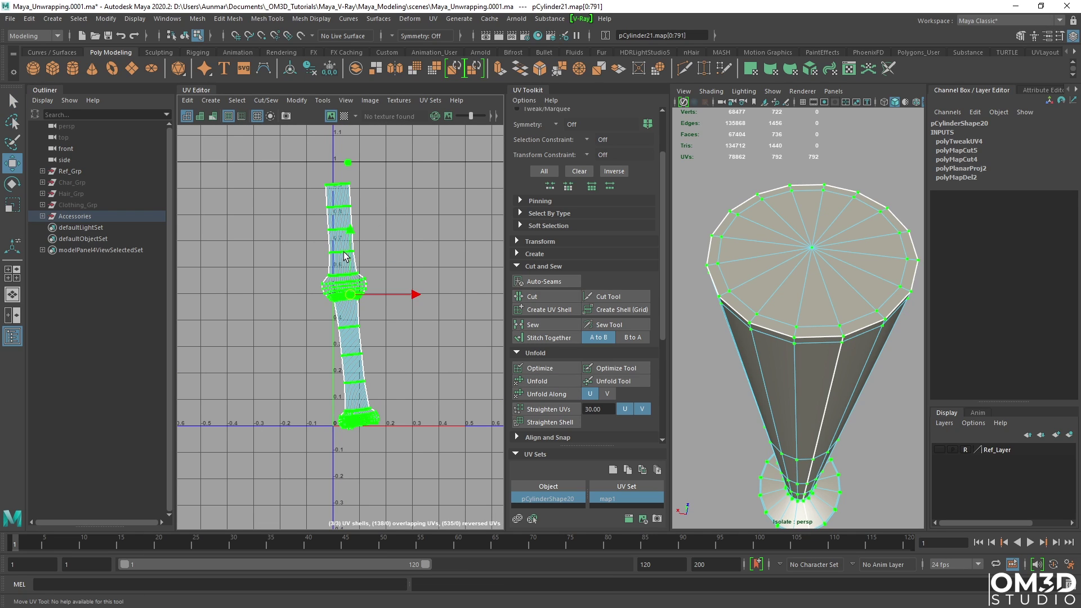
left_click_drag(350, 305, 398, 289)
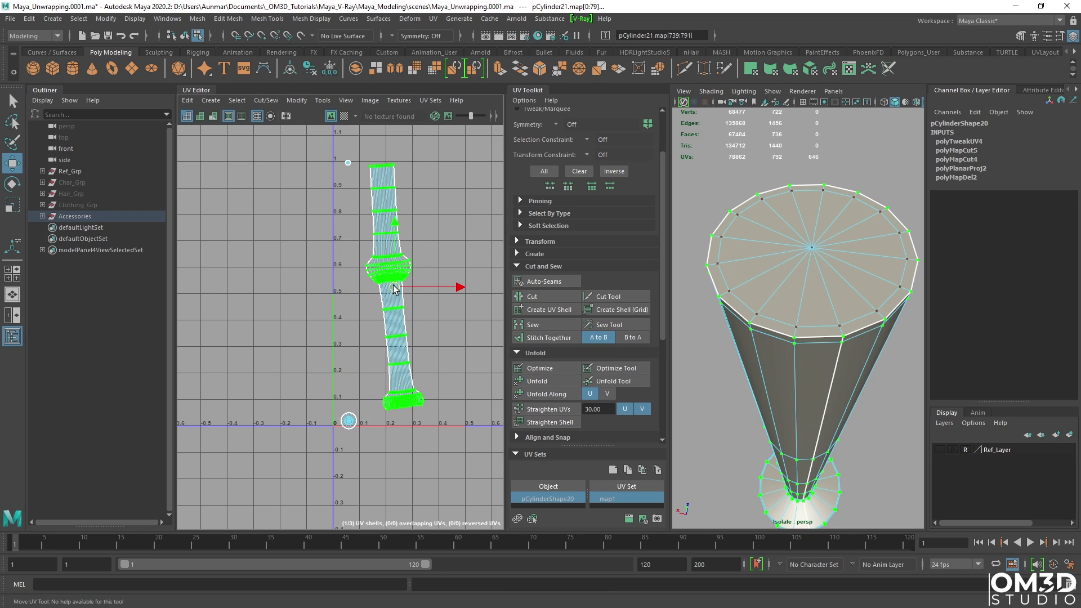
key("e")
left_click_drag(442, 337, 434, 340)
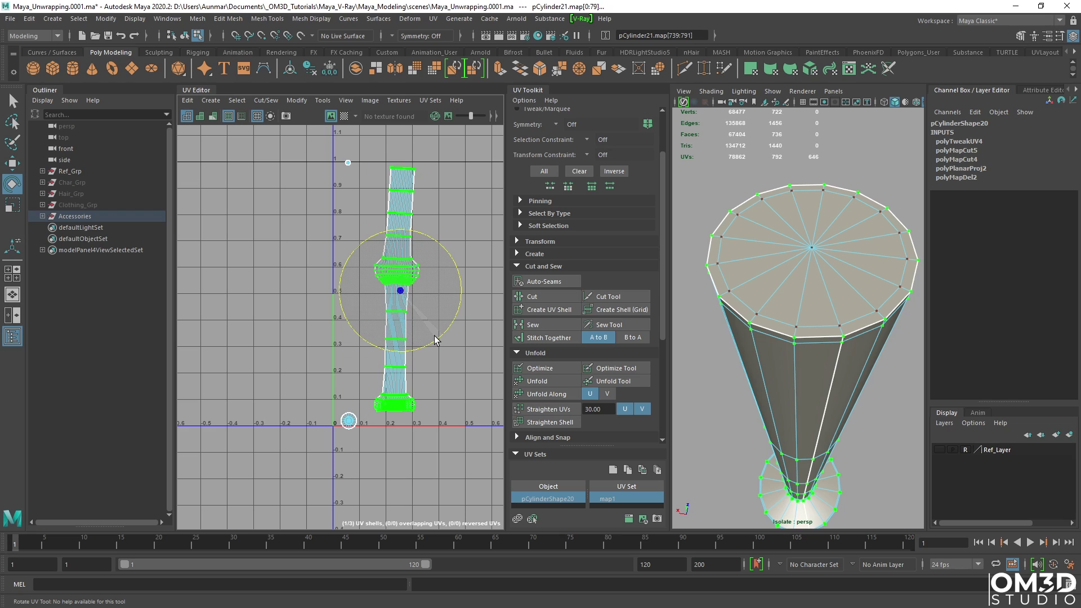
middle_click_drag(434, 306, 431, 320, "alt")
key("w")
left_click_drag(397, 305, 401, 316)
Leave the isolated view, return to object selection and select the handle together with the hammer head.
scroll(343, 282, "down", 2)
right_click_drag(379, 235, 480, 177)
key("ctrl+1")
scroll(788, 276, "down", 5)
left_click_drag(788, 275, 792, 256, "alt")
key("q")
right_click_drag(791, 337, 799, 326)
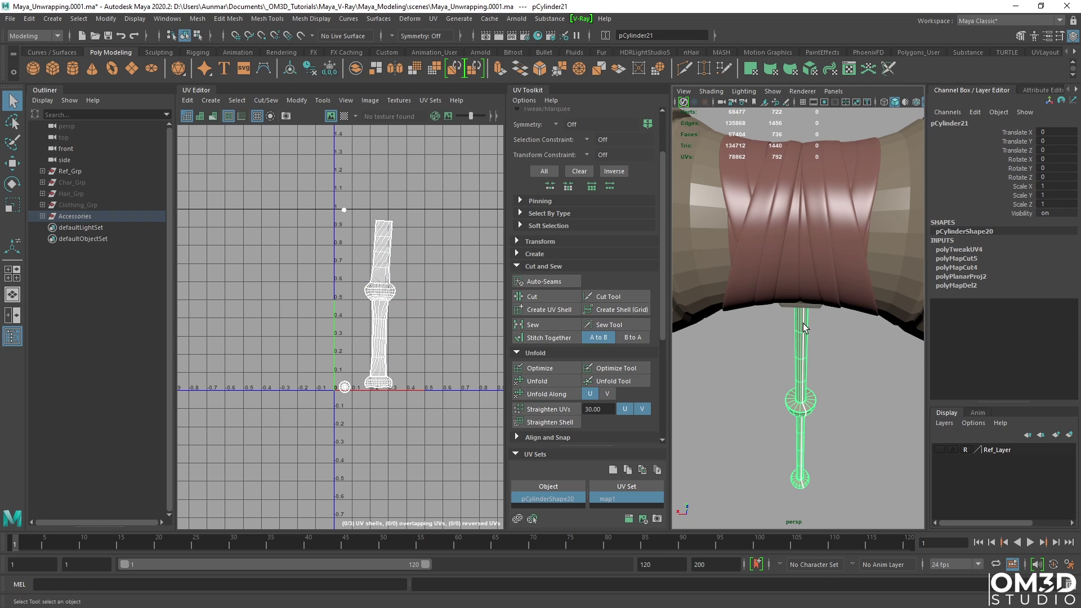
scroll(826, 373, "down", 5)
left_click(853, 251)
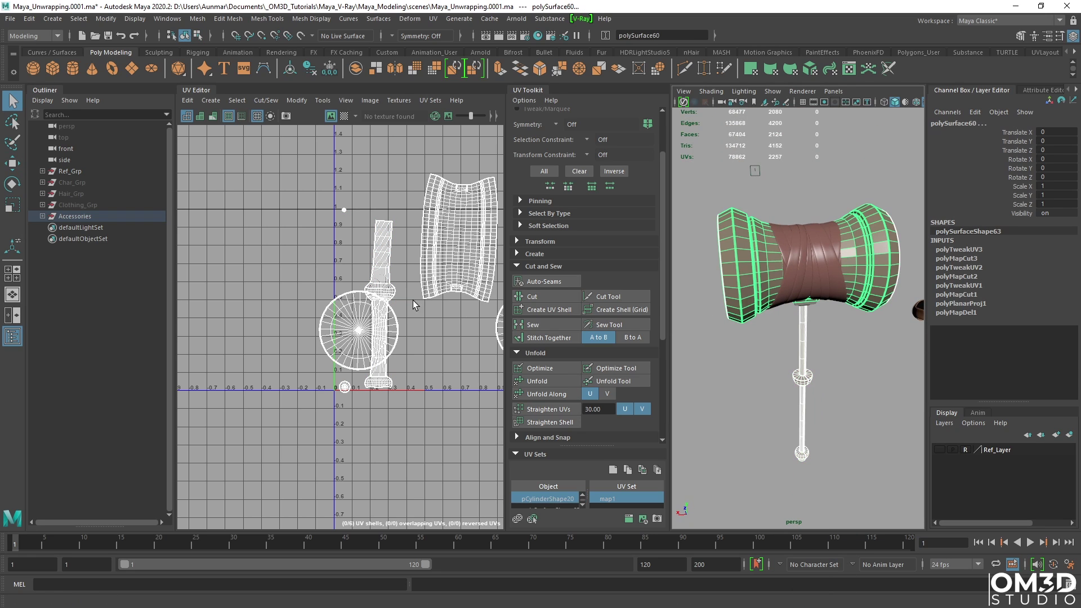
Lay out the UV shells of the hammer head and handle together within the UV tile.
middle_click_drag(399, 294, 344, 300, "alt")
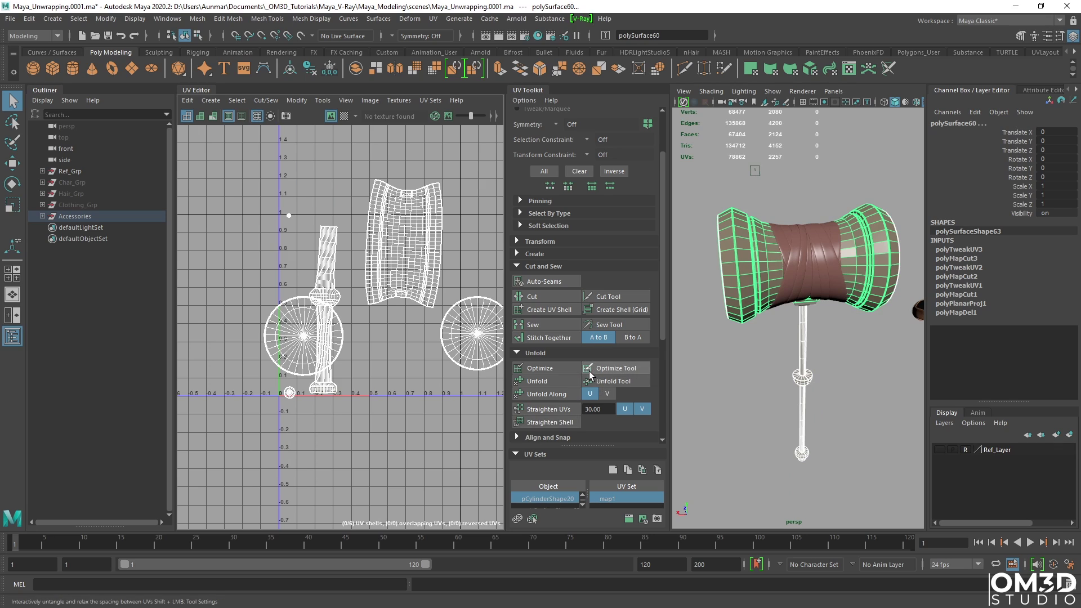
scroll(589, 383, "down", 5)
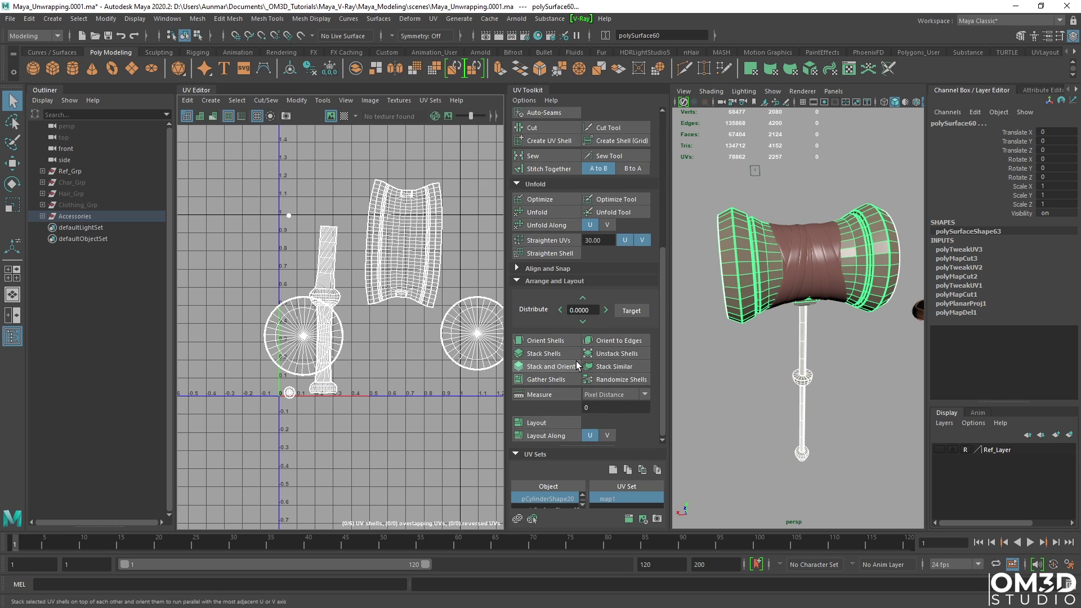
left_click(549, 424)
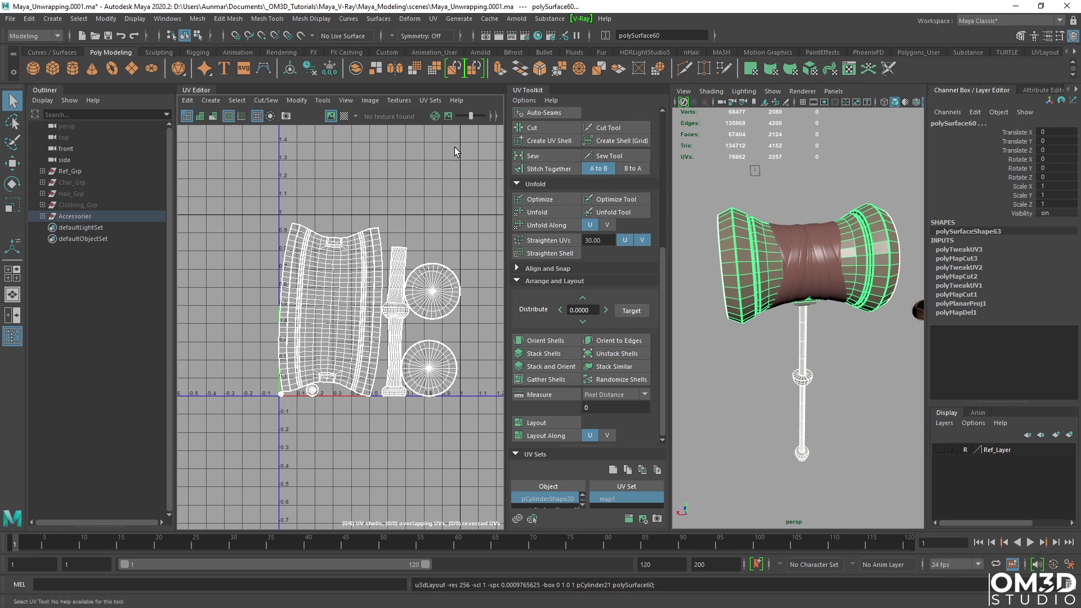
left_click_drag(801, 298, 876, 288, "alt")
left_click_drag(757, 292, 801, 298, "alt")
middle_click_drag(801, 298, 837, 293, "alt")
scroll(838, 293, "down", 2)
left_click_drag(816, 281, 838, 277, "alt")
left_click_drag(792, 328, 817, 304, "alt")
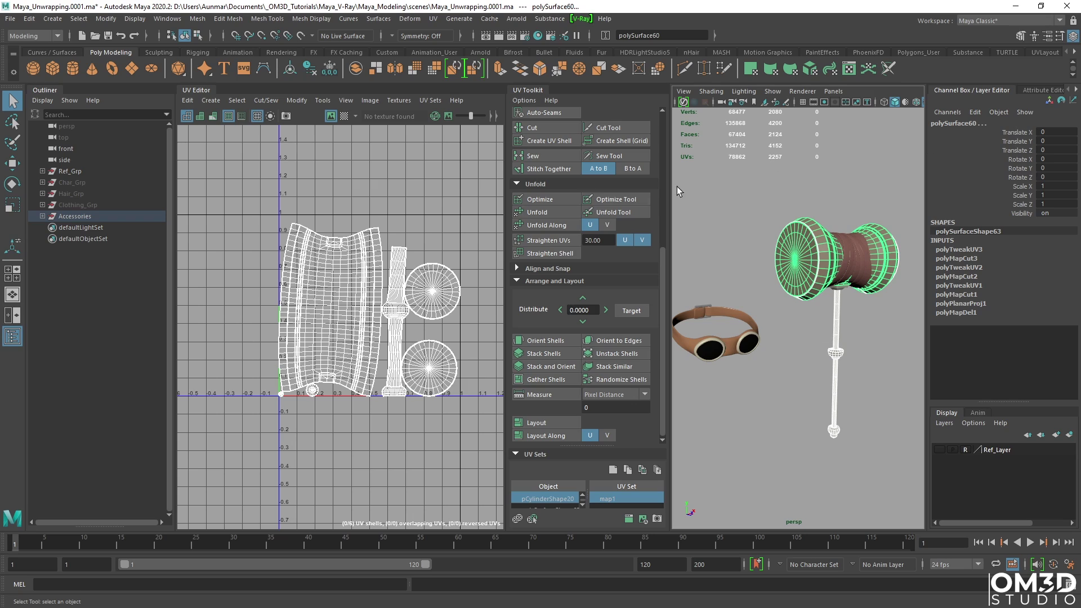
left_click_drag(809, 287, 812, 286, "alt")
middle_click_drag(811, 286, 824, 288, "alt")
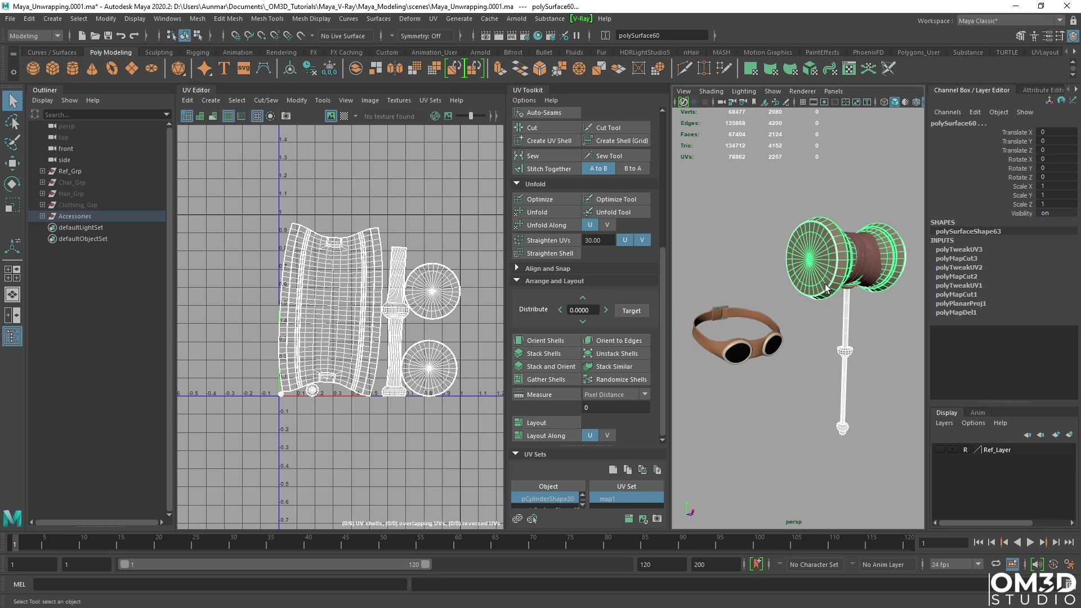
left_click_drag(823, 282, 819, 284, "alt")
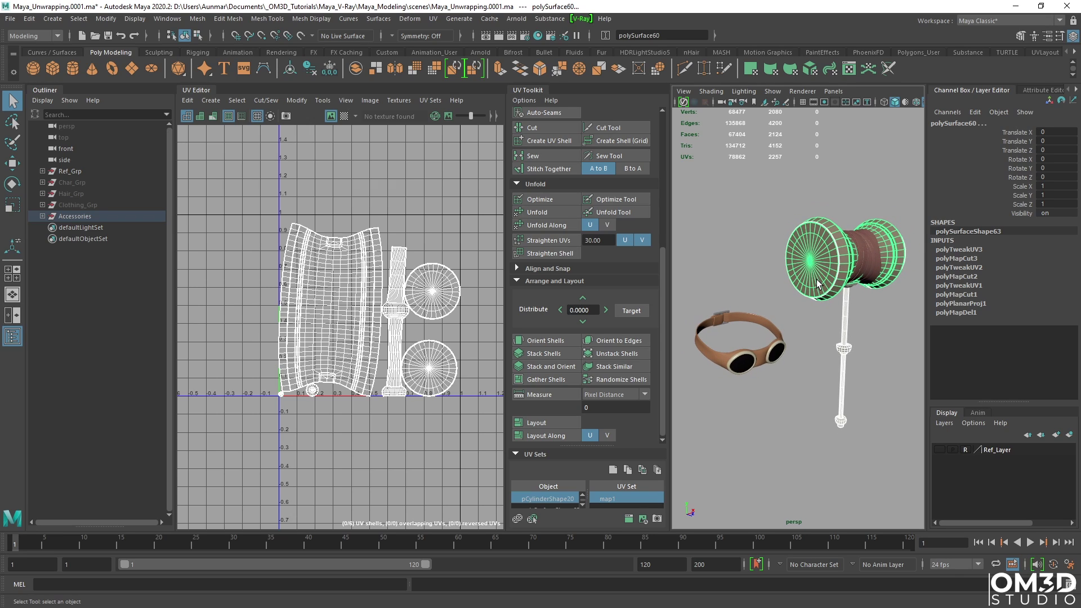